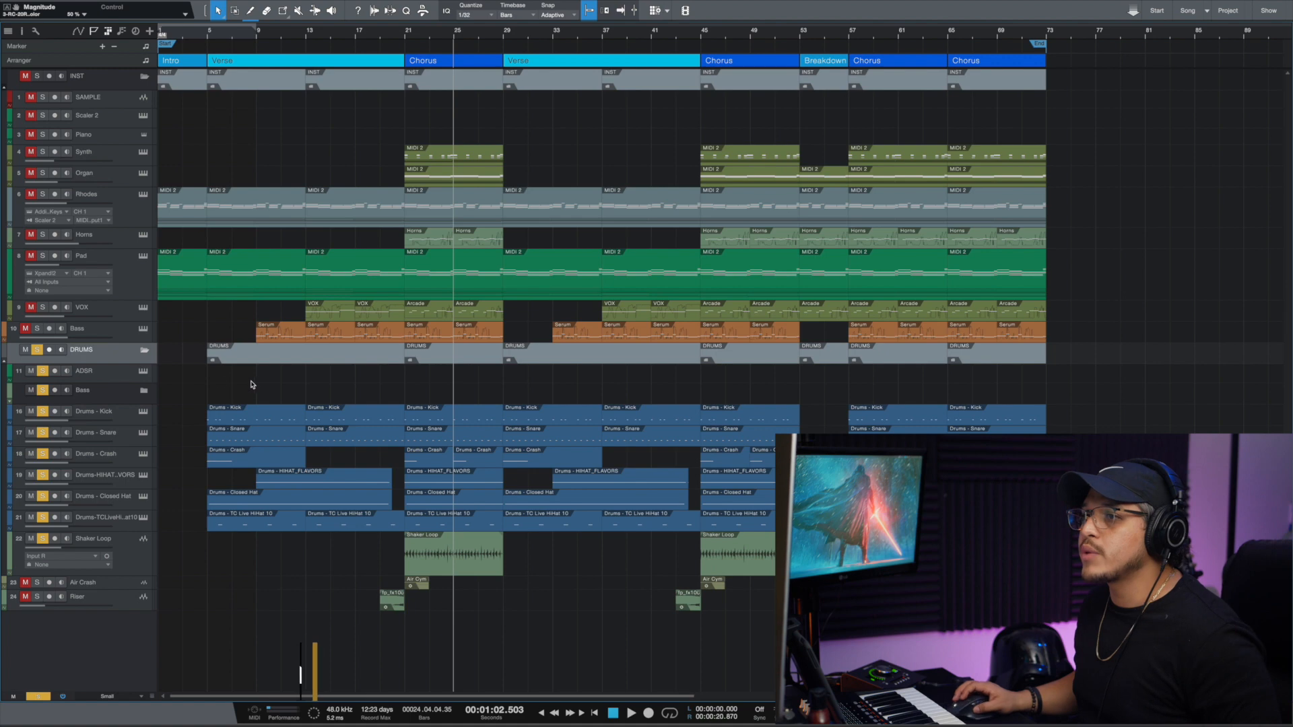
# Step: Release the solo on the DRUMS folder and audition the kick and HIHAT_FLAVORS parts of the first chorus
pyautogui.click(37, 351)
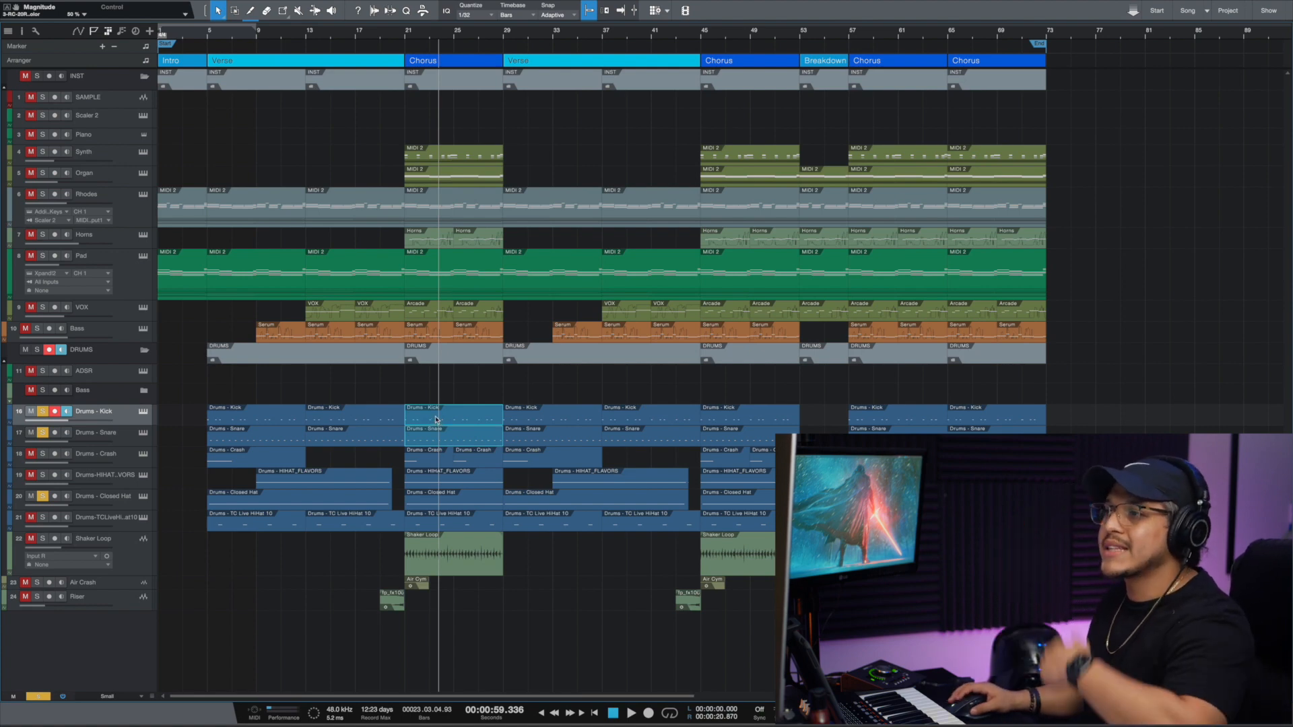
pyautogui.doubleClick(431, 419)
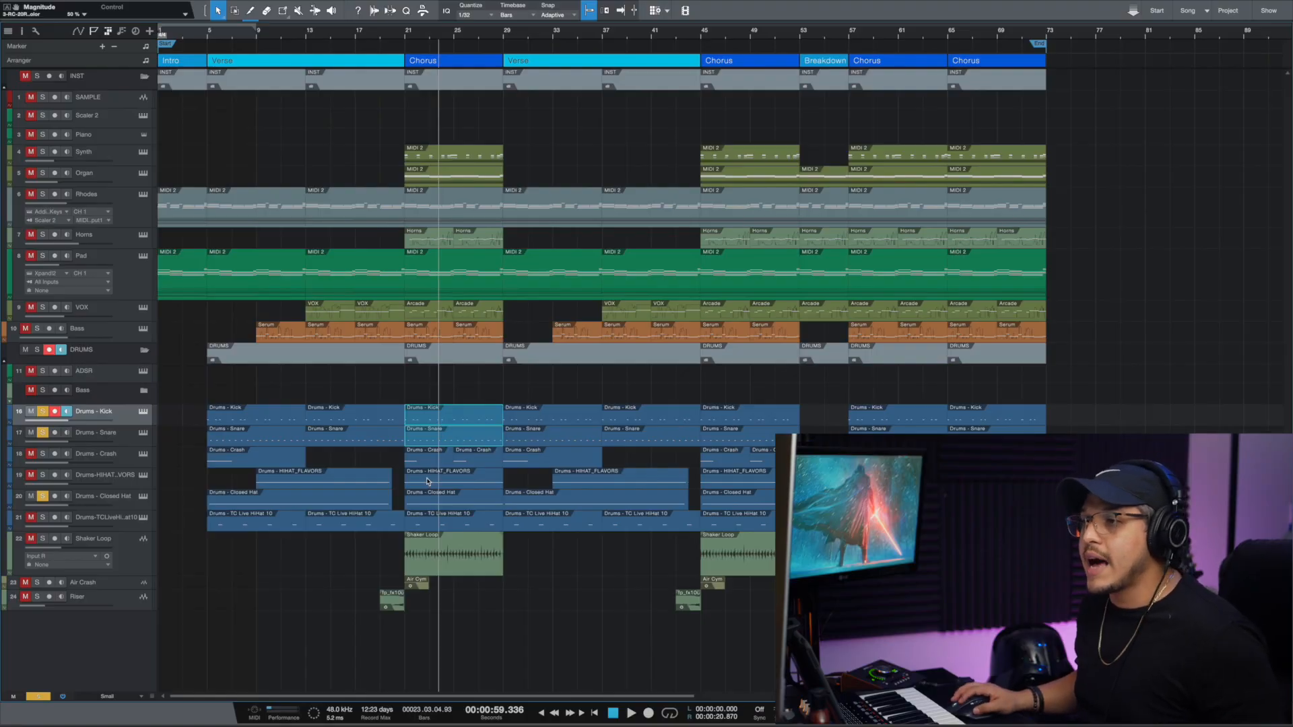
pyautogui.doubleClick(427, 481)
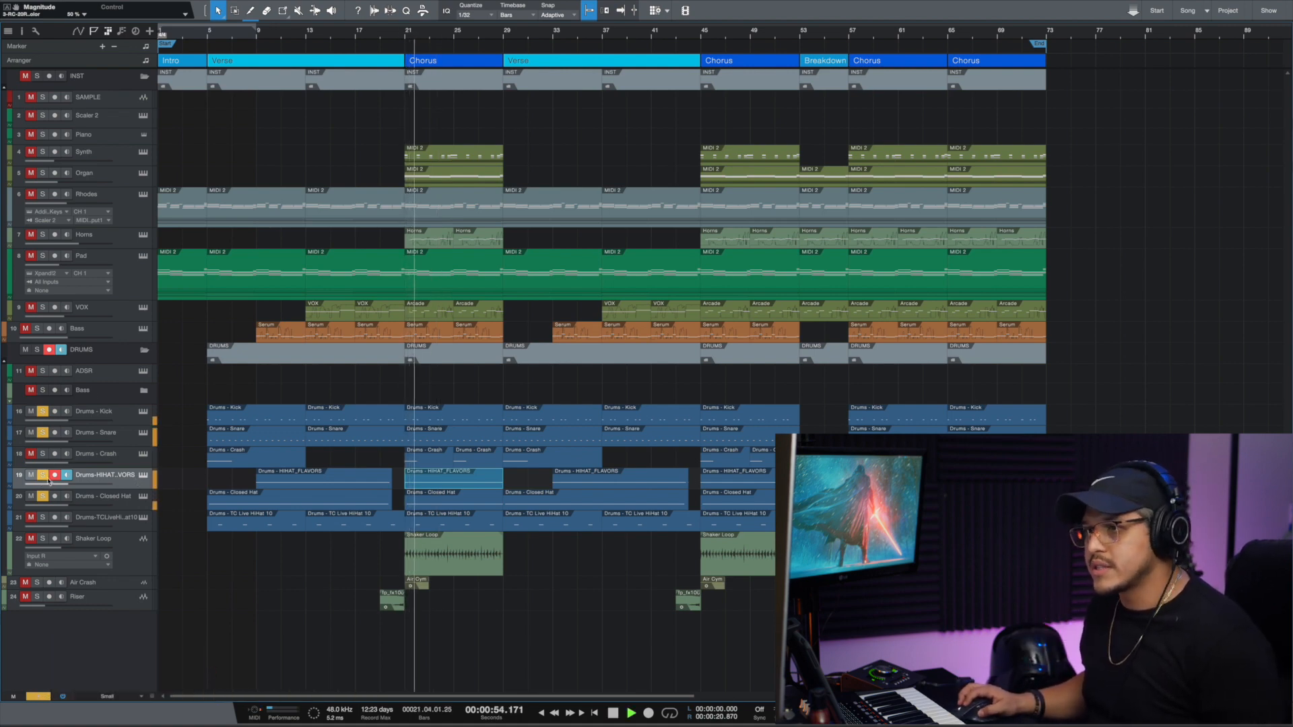
pyautogui.press('space')
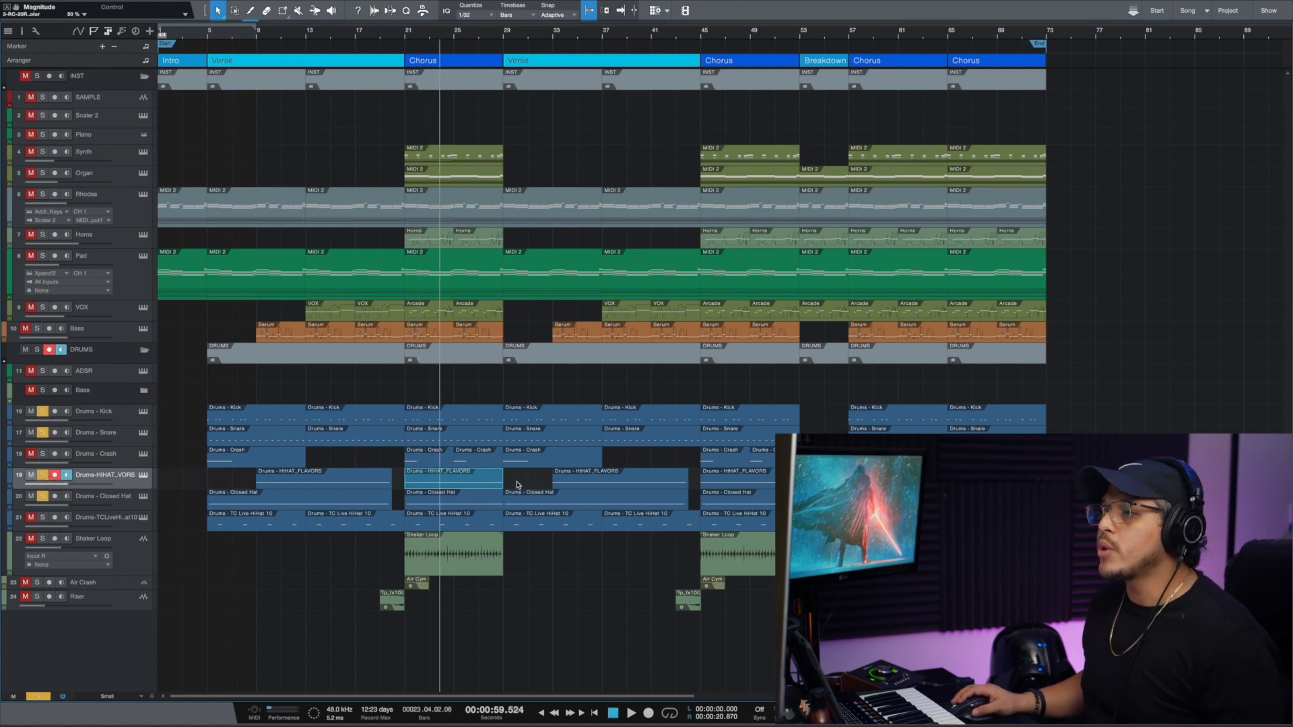
# Step: Examine the first chorus's HIHAT_FLAVORS part in the note editor, play it from bar 21, and close the editor
pyautogui.doubleClick(428, 484)
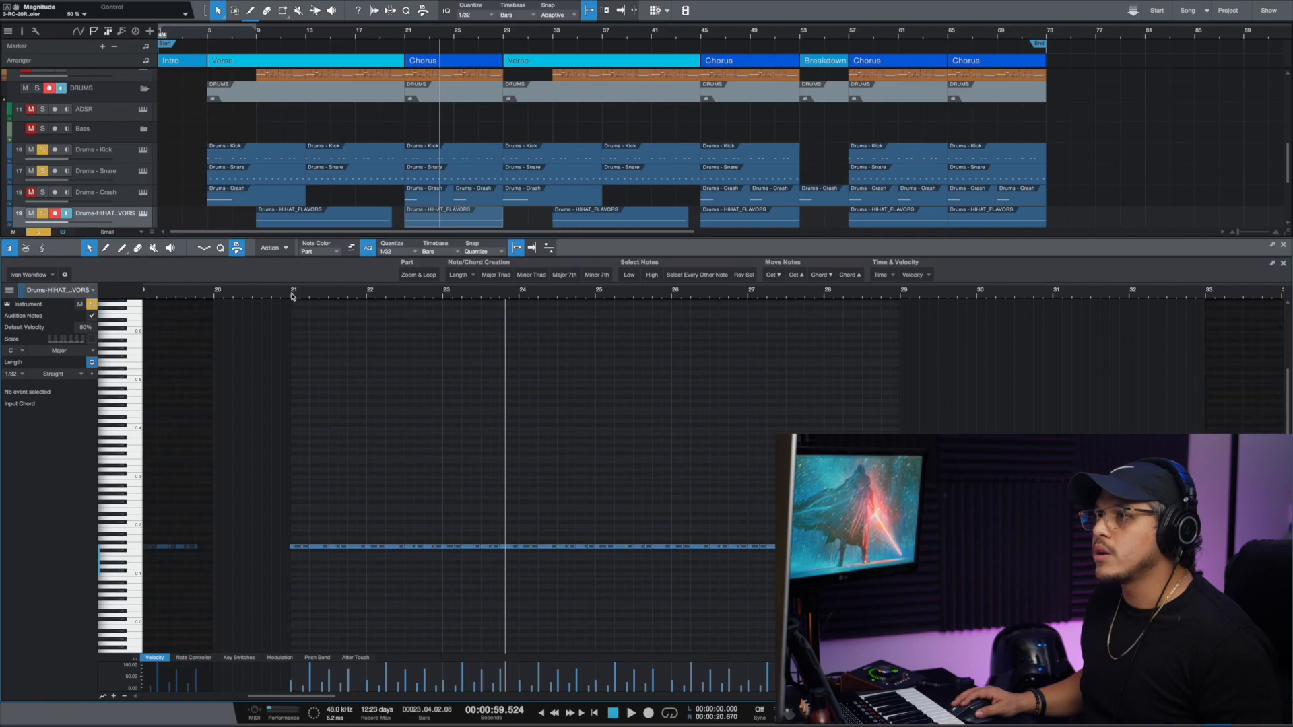
pyautogui.click(293, 297)
pyautogui.press('space')
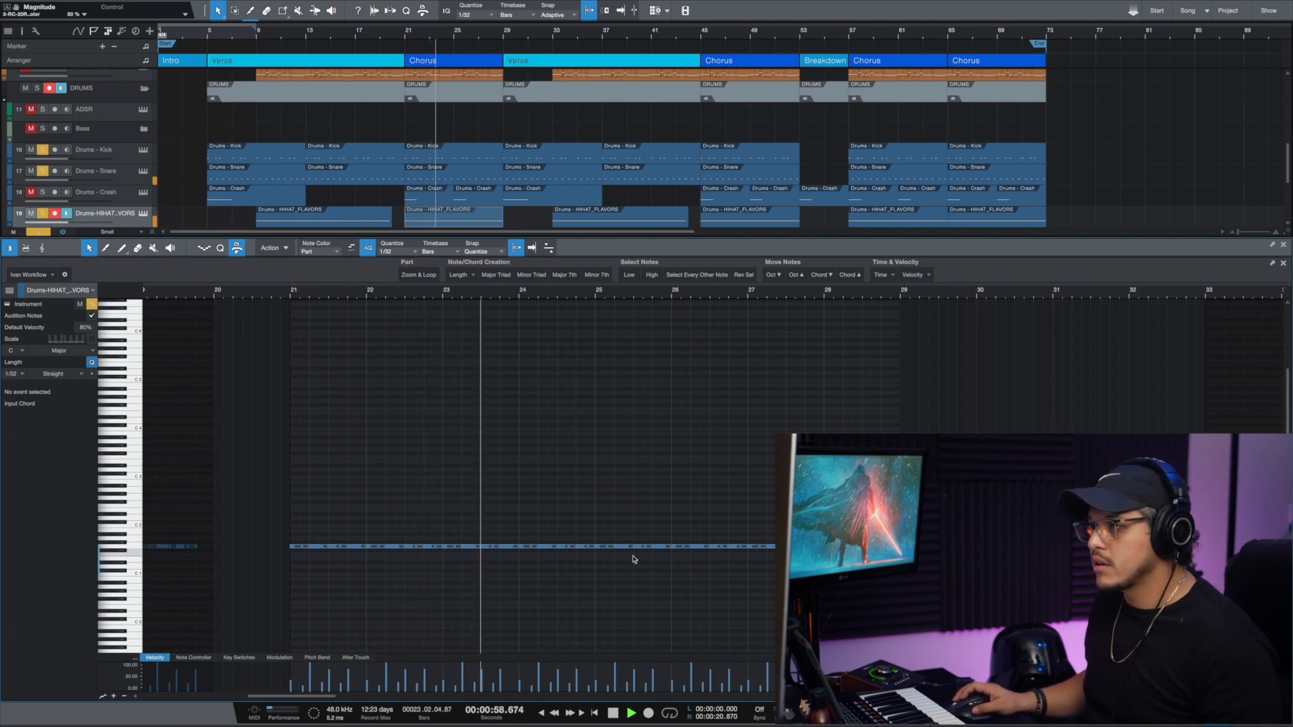
pyautogui.press('space')
pyautogui.press('F2')
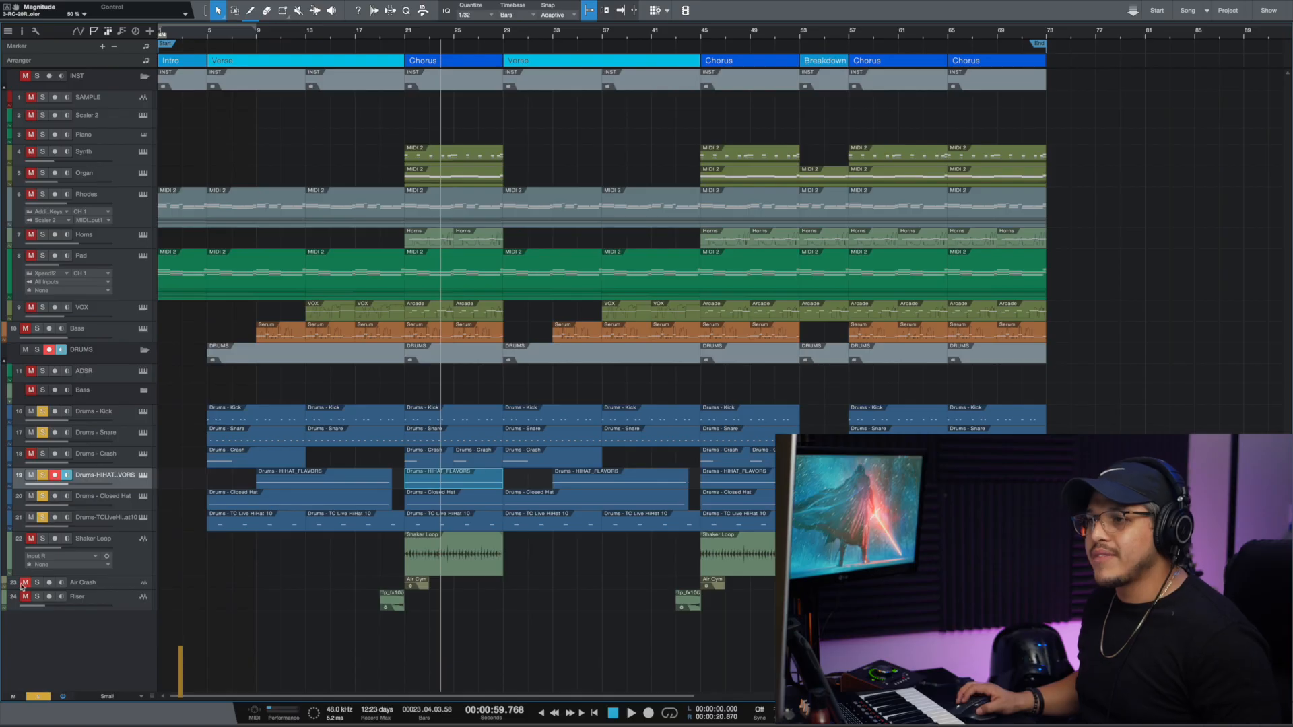
# Step: Play the first chorus's soloed drums from bar 21 and audition the TC Live HiHat 10 part with them
pyautogui.click(406, 33)
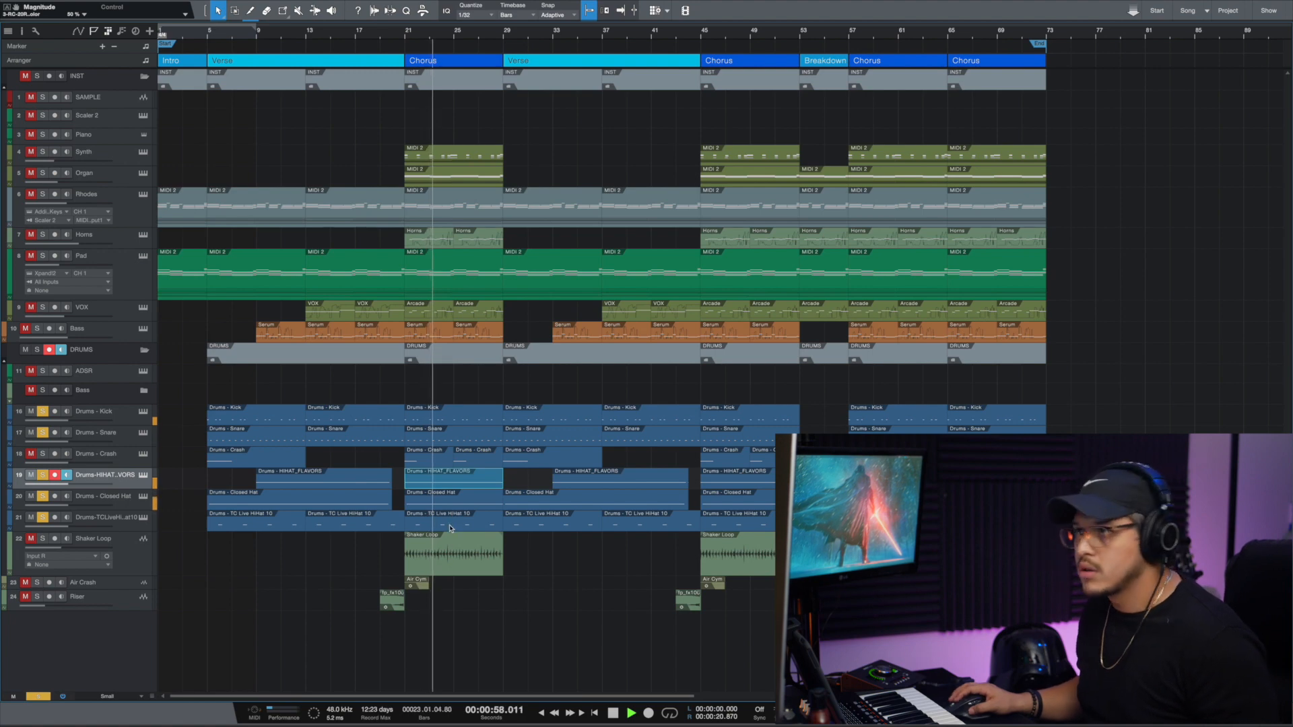
pyautogui.doubleClick(450, 528)
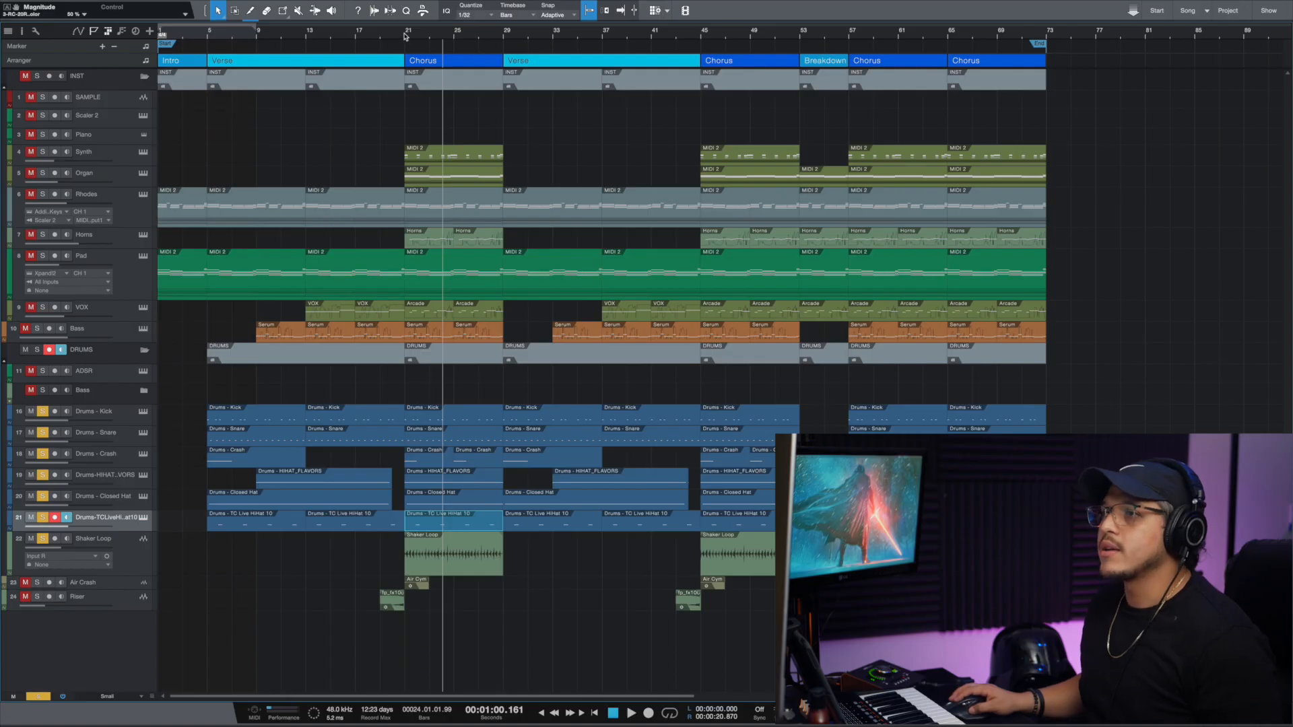
pyautogui.click(404, 35)
pyautogui.press('space')
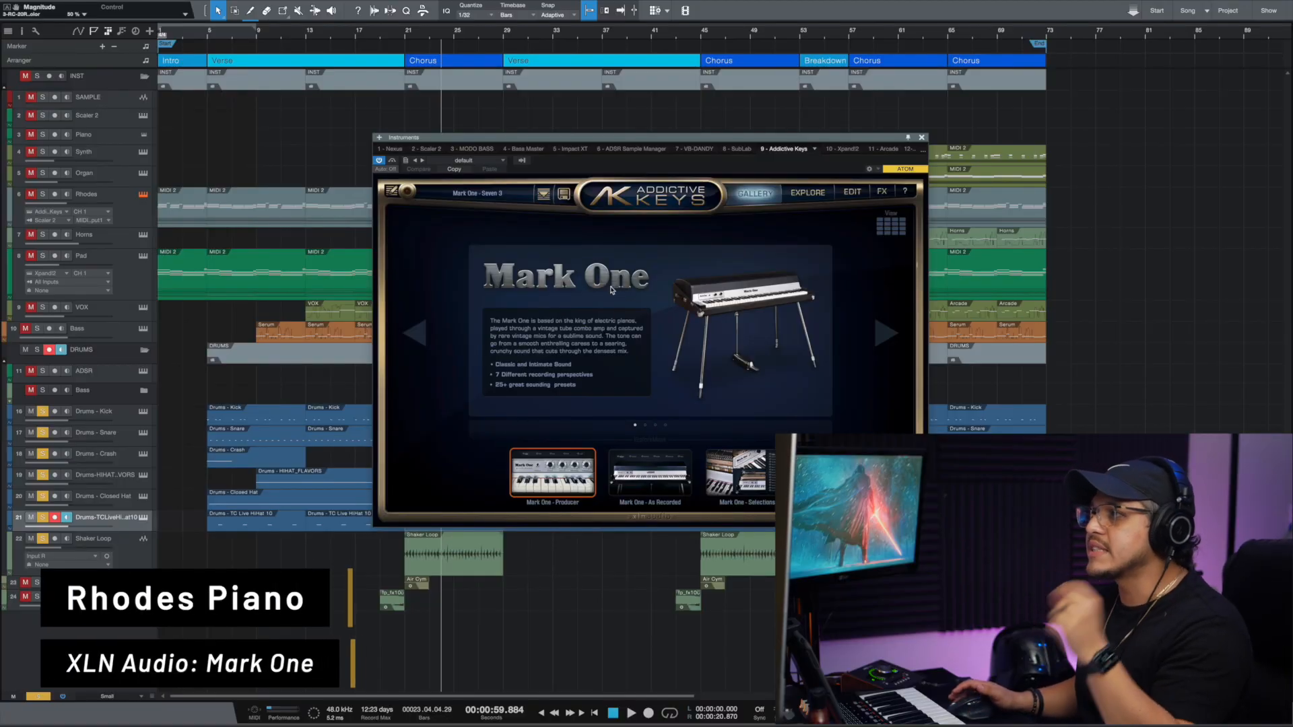
# Step: Close the Addictive Keys window and play the soloed Rhodes track in the first chorus with the mixer shown
pyautogui.click(922, 138)
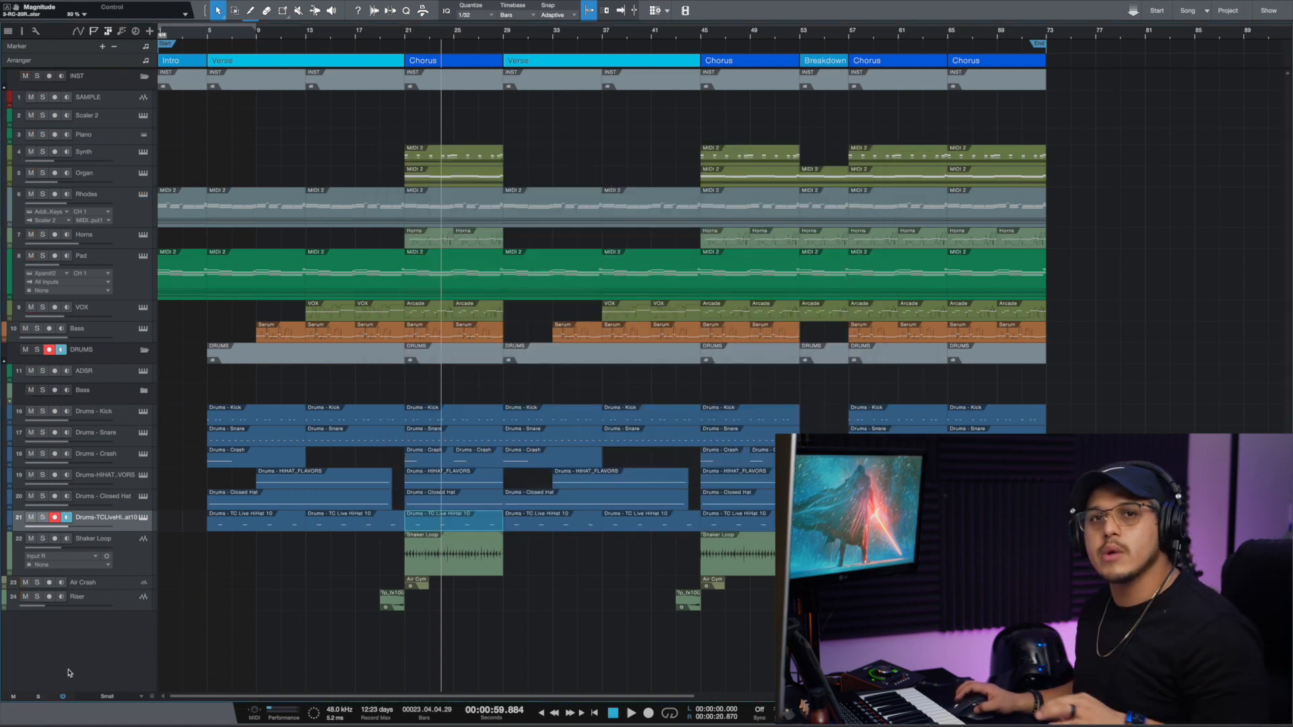
pyautogui.click(136, 217)
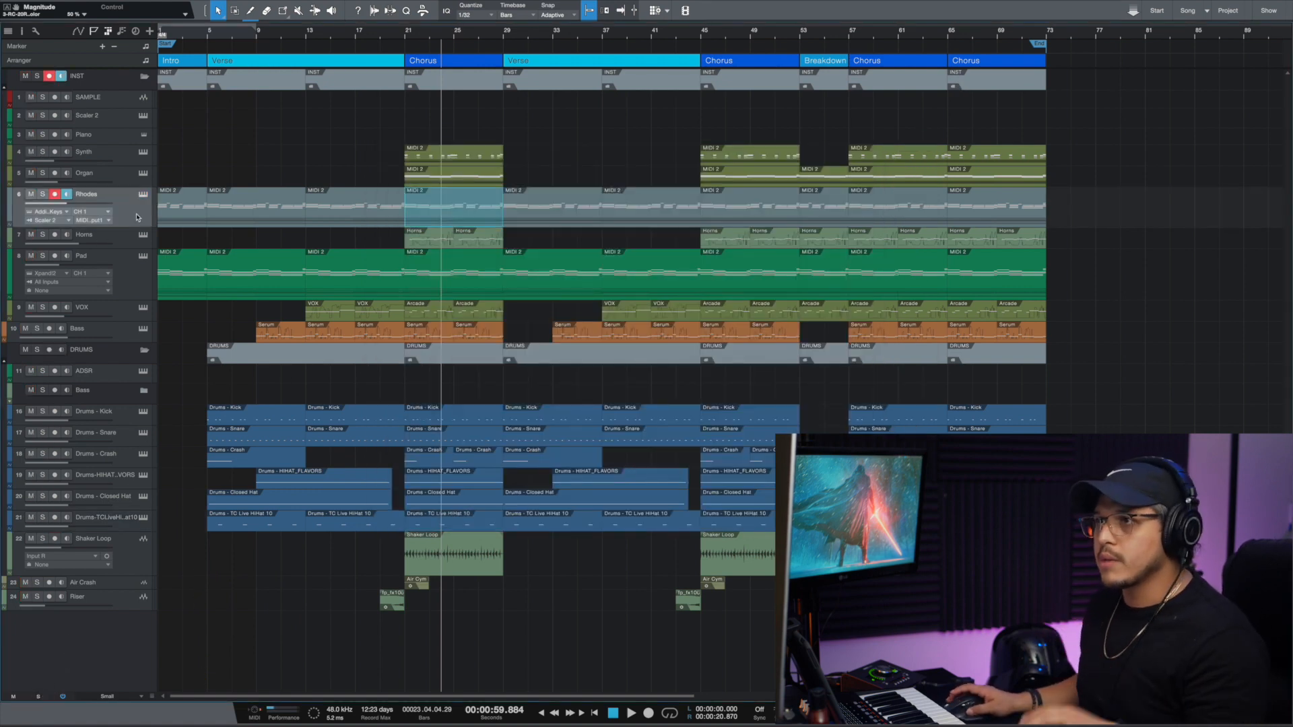
pyautogui.press('F3')
pyautogui.press('space')
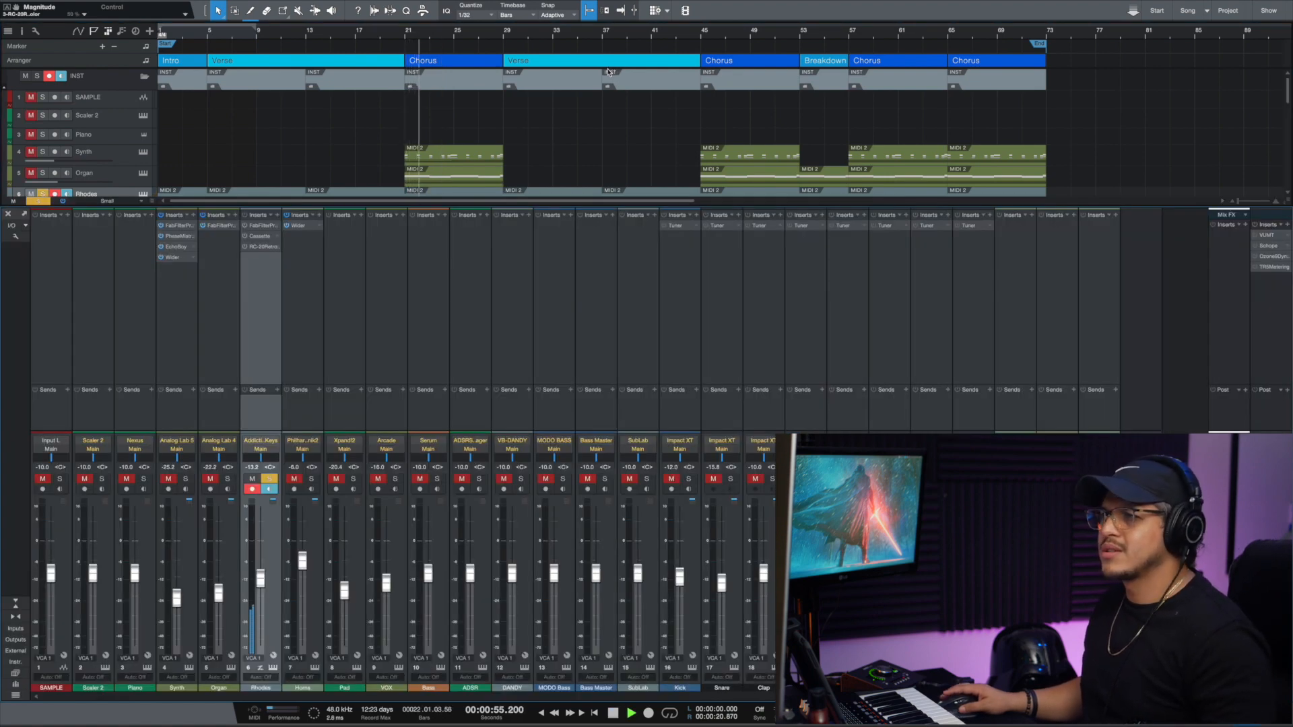
# Step: Compare the Organ and Rhodes chorus chords in the note editor and play the Rhodes part from bar 21
pyautogui.doubleClick(493, 180)
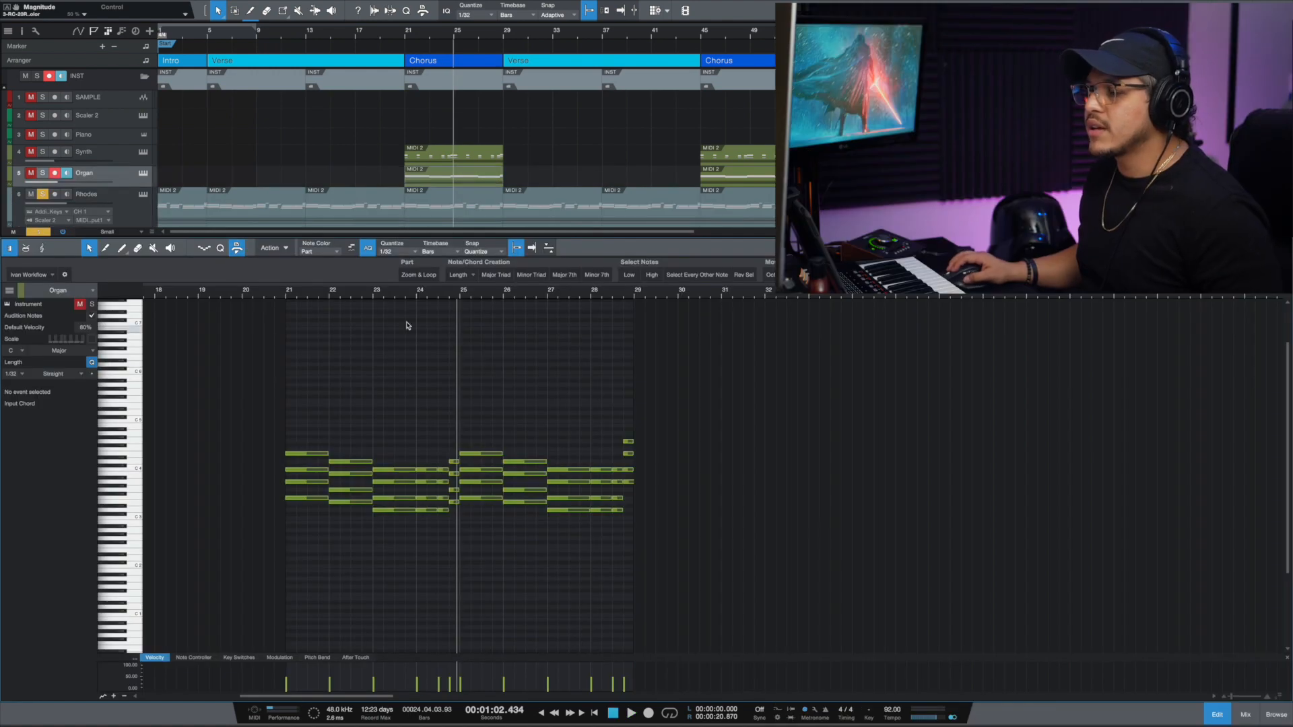
pyautogui.scroll(-2, 427, 157)
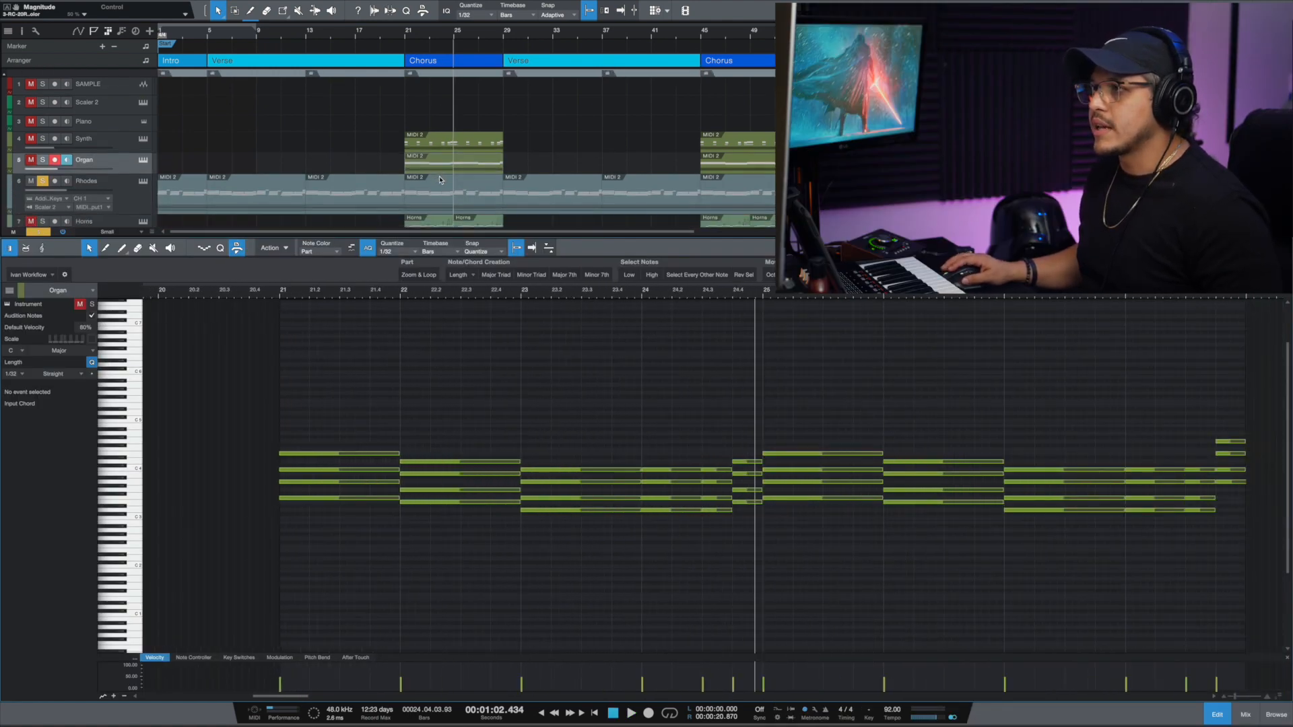
pyautogui.click(441, 188)
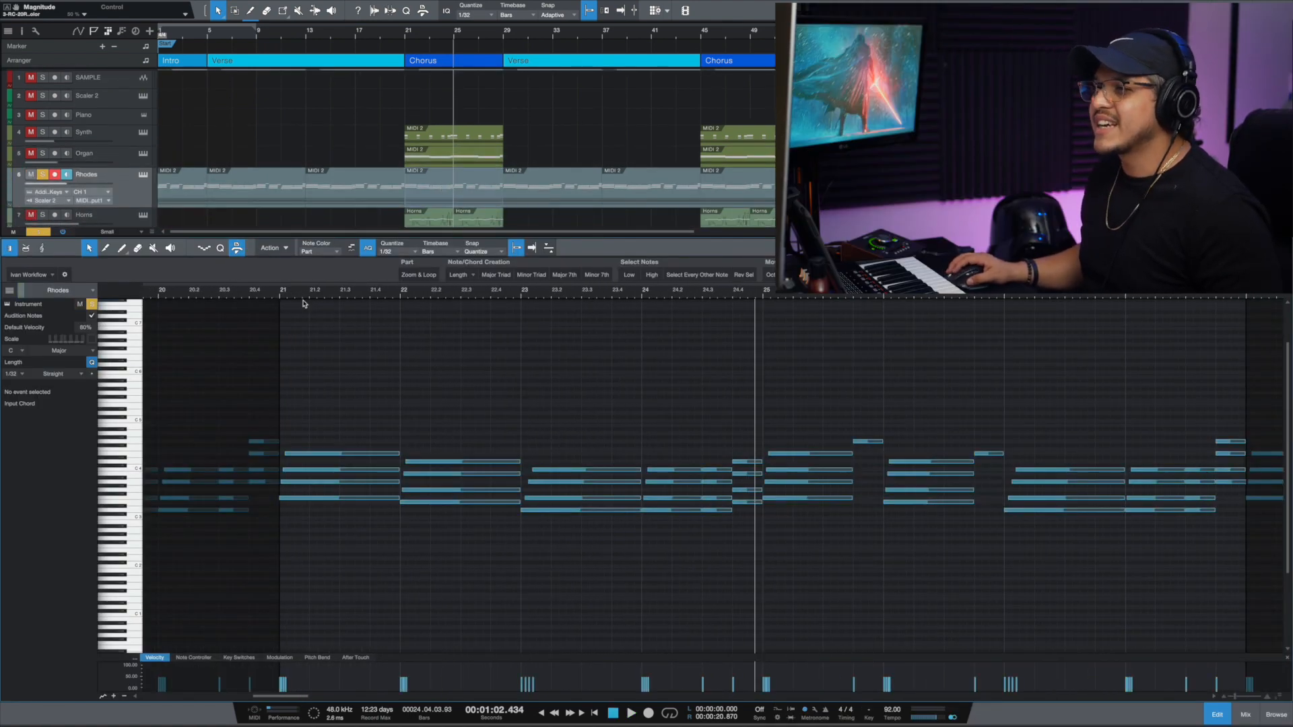
pyautogui.moveTo(276, 290); pyautogui.dragTo(306, 398)
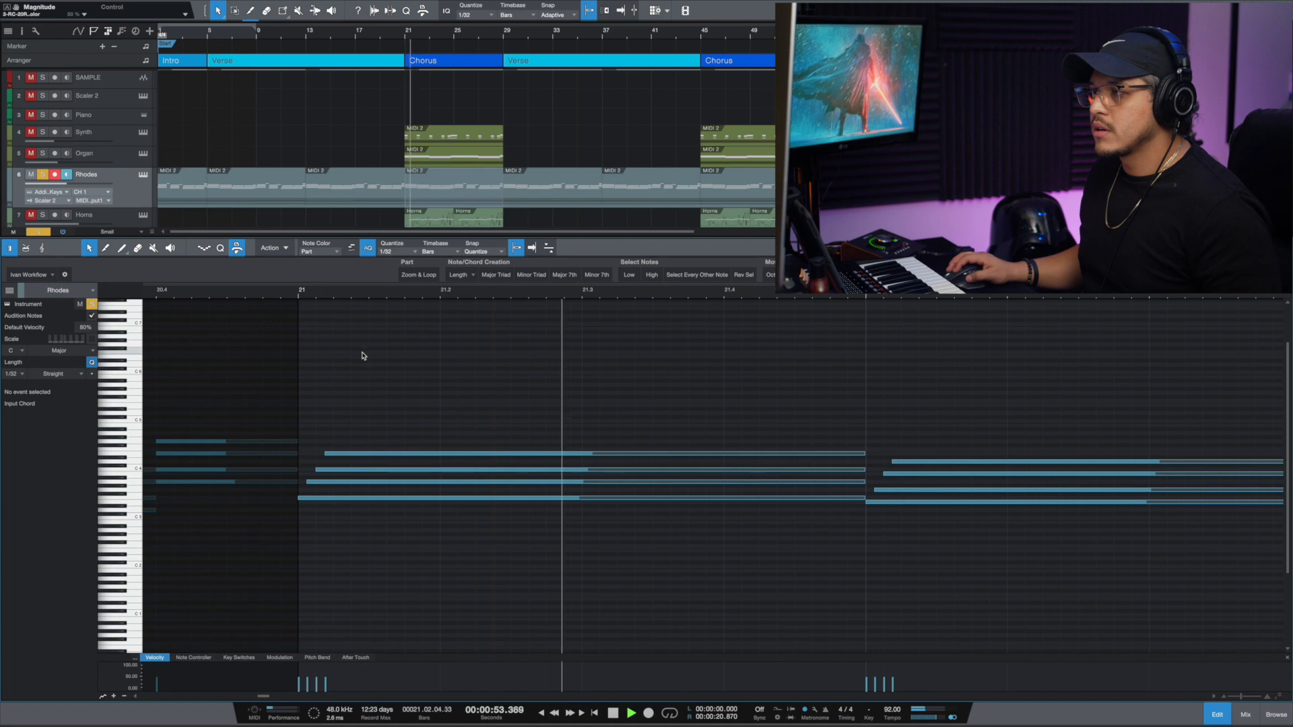
pyautogui.press('space')
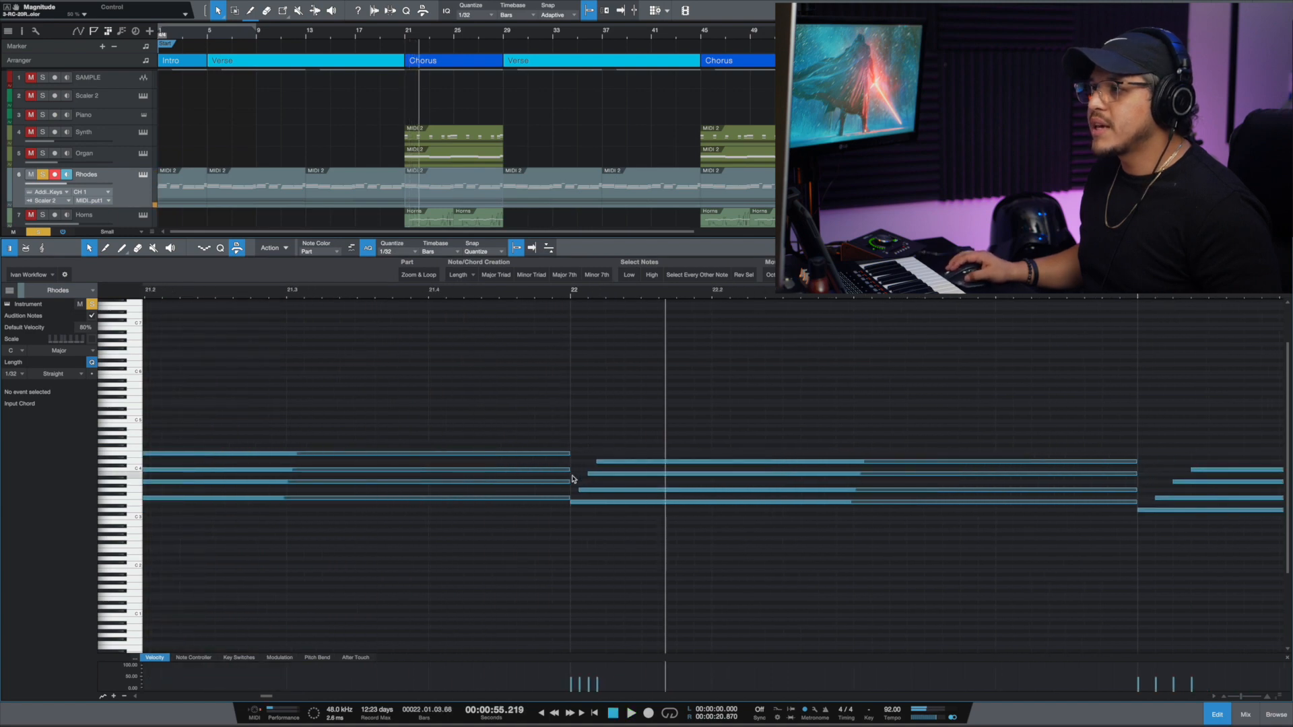
# Step: Examine the staggered note starts of the Rhodes chord at bar 22 and play the part through bar 24
pyautogui.click(573, 492)
pyautogui.moveTo(588, 475); pyautogui.dragTo(587, 463)
pyautogui.click(525, 309)
pyautogui.press('space')
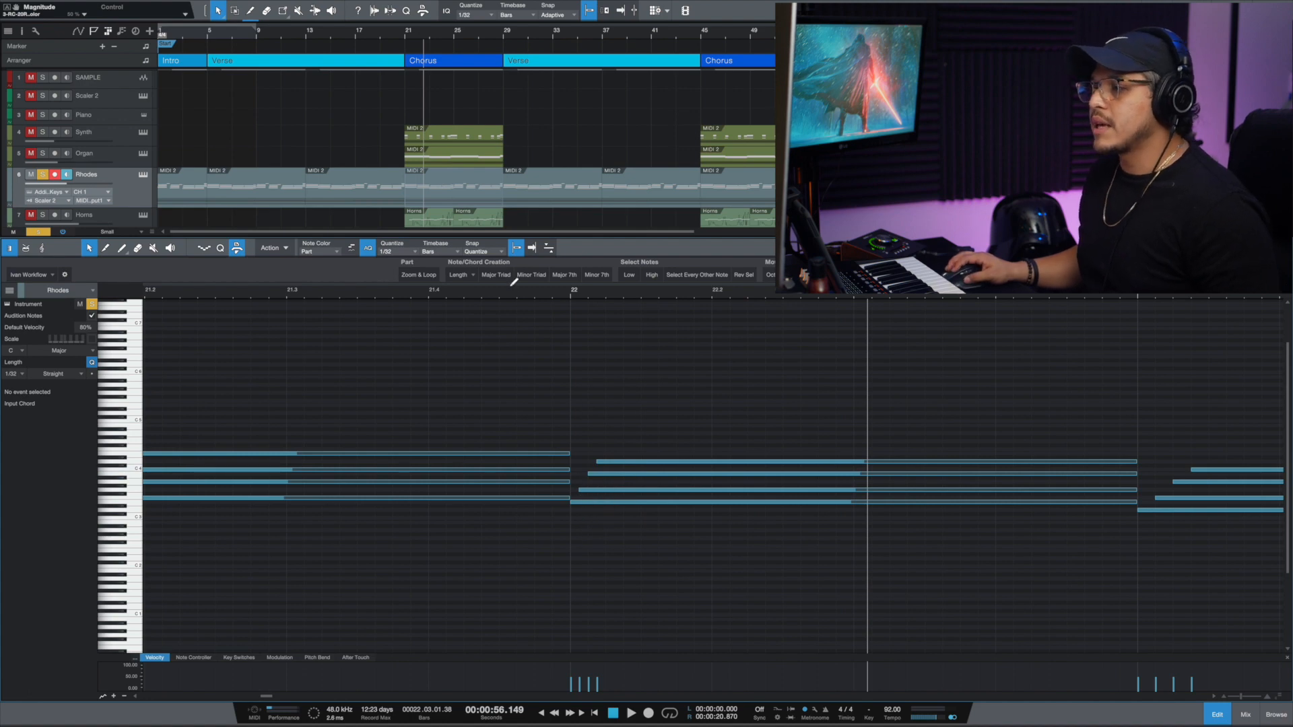
pyautogui.press('w')
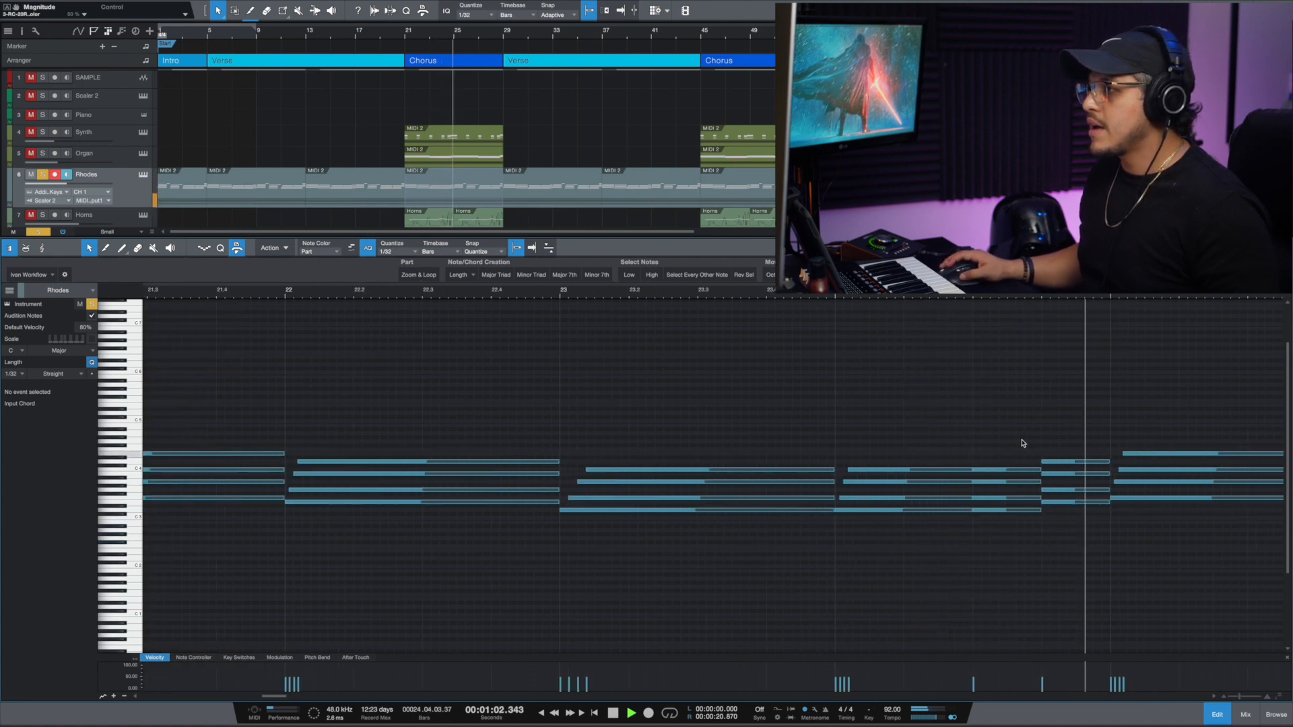
pyautogui.press('space')
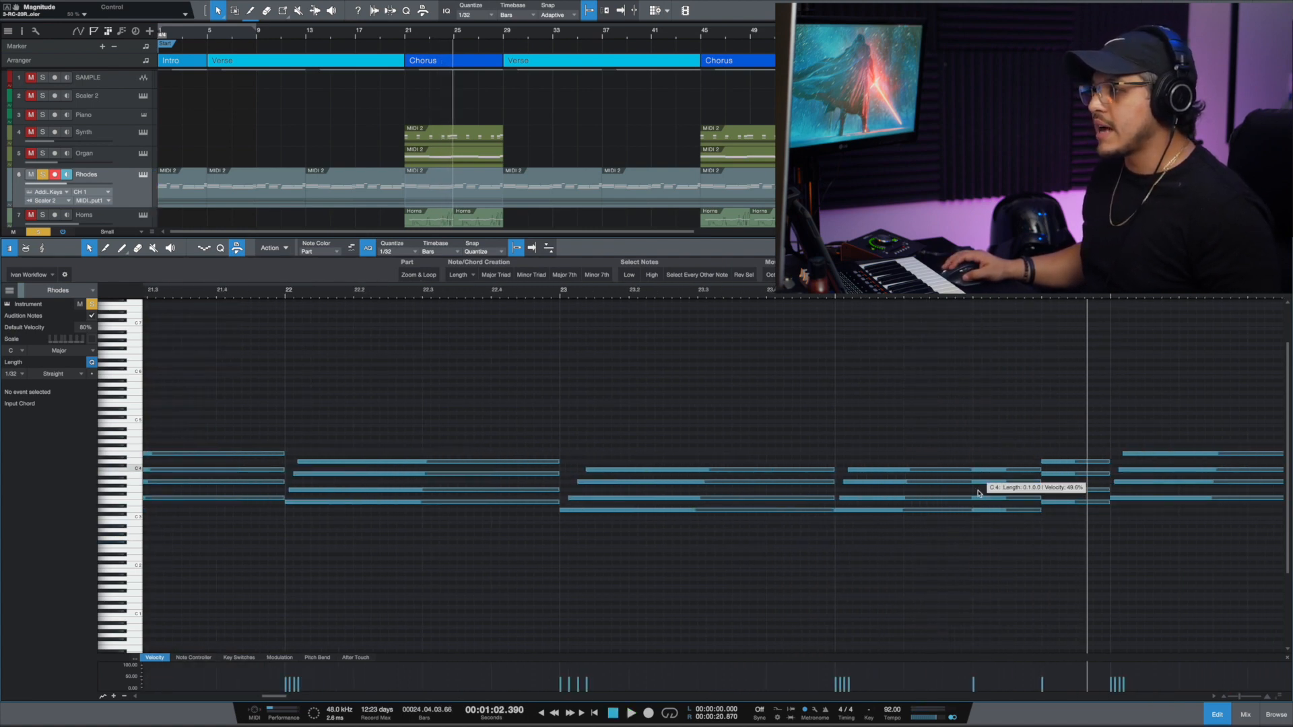
# Step: Examine the single high notes between the Rhodes chords in bars 25 and 26, and play to the chorus's end
pyautogui.moveTo(988, 297); pyautogui.dragTo(917, 298)
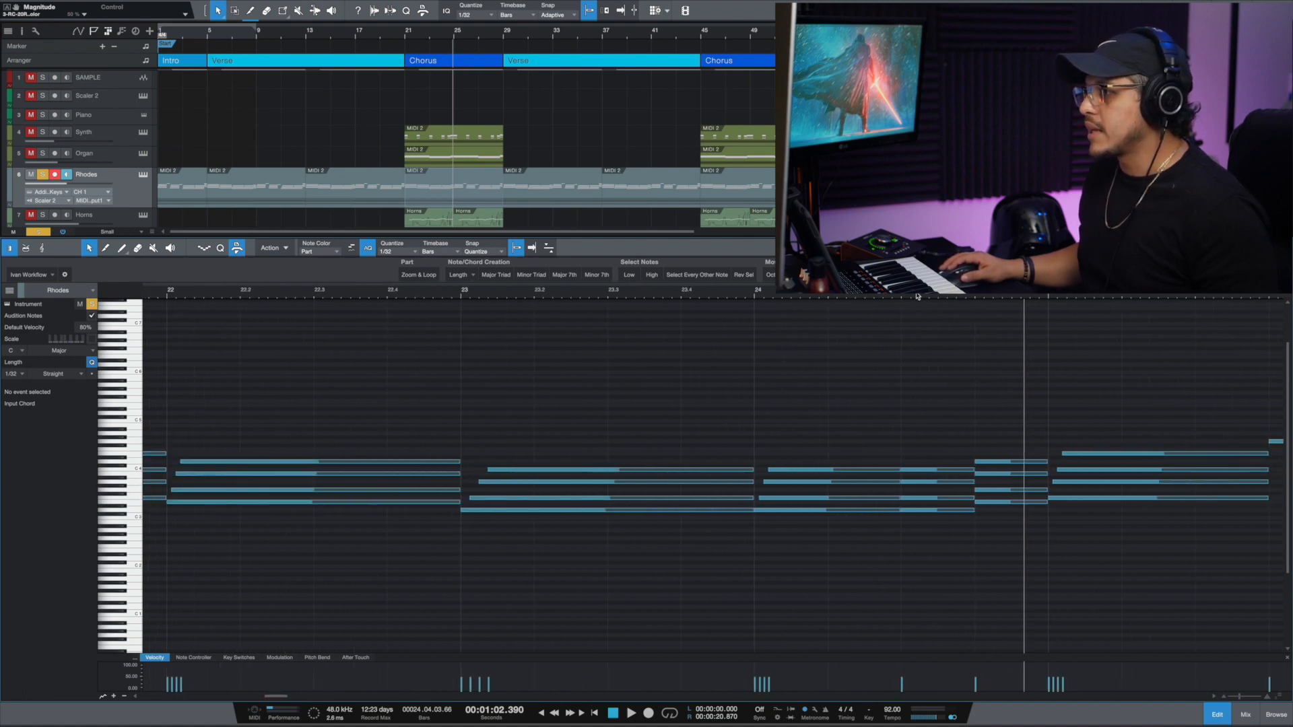
pyautogui.hscroll(3, 901, 338)
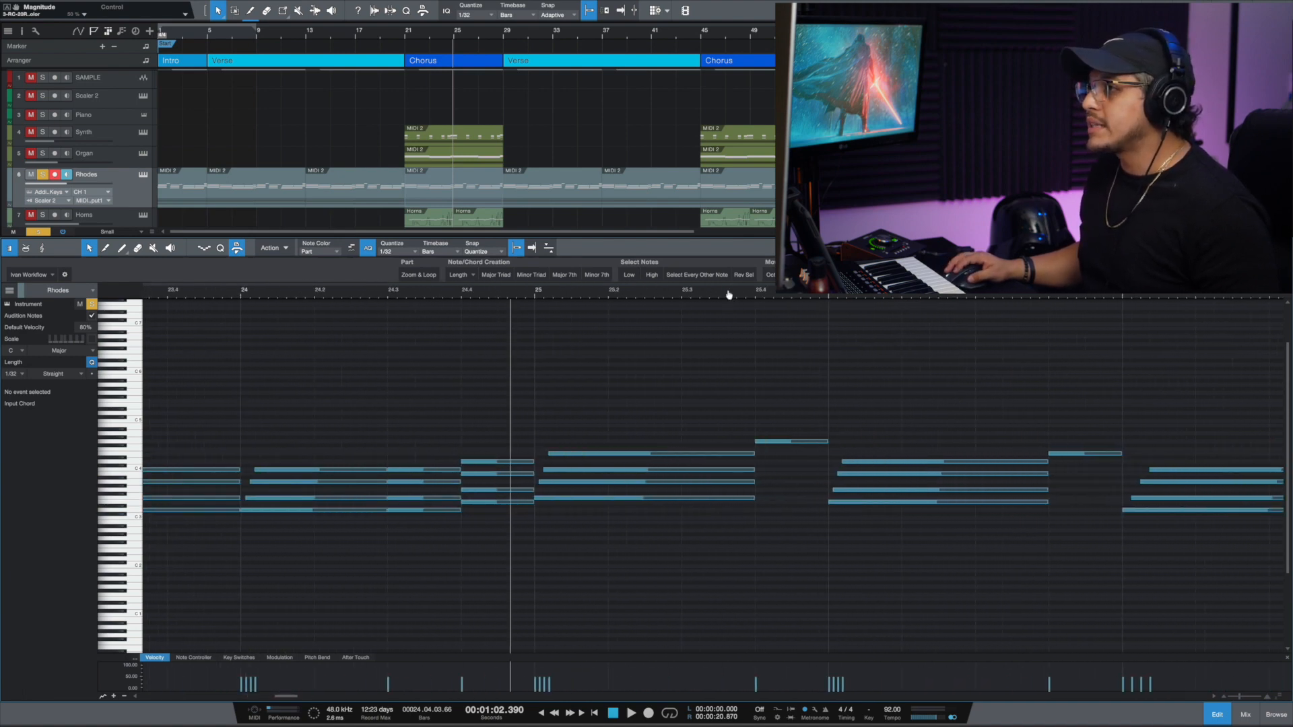
pyautogui.scroll(-4, 728, 297)
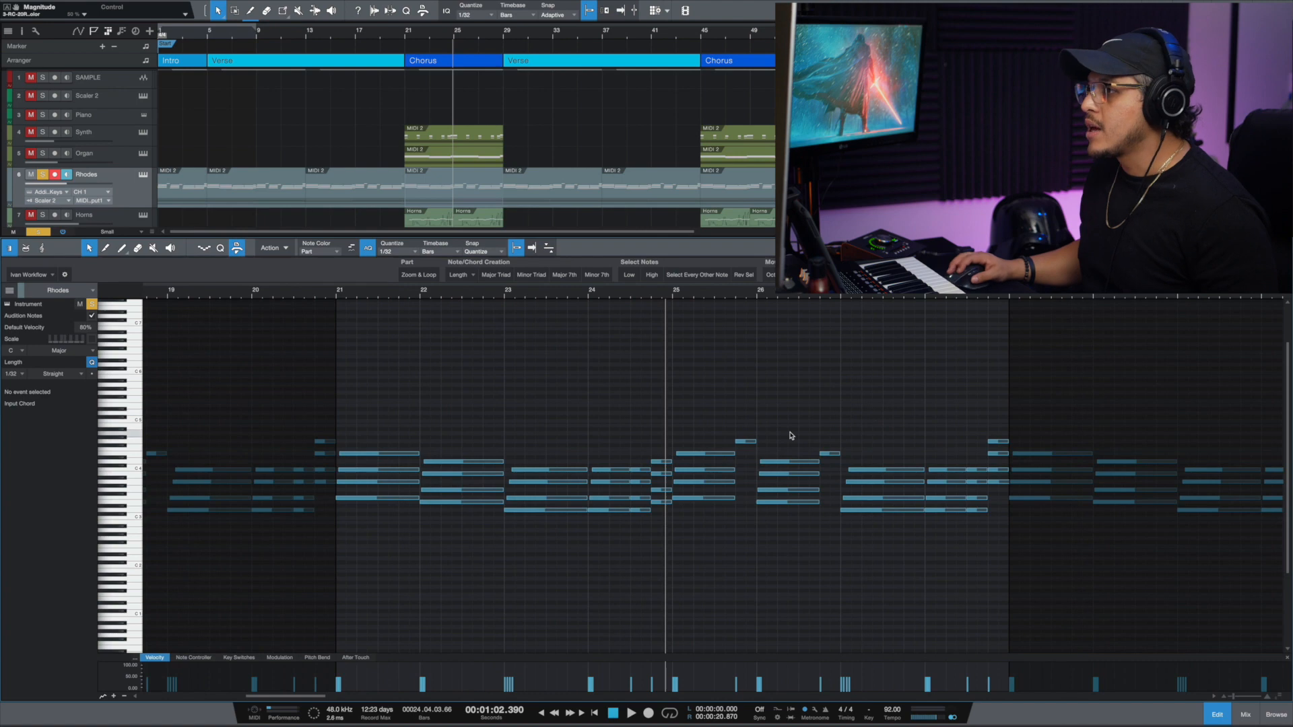
pyautogui.click(744, 442)
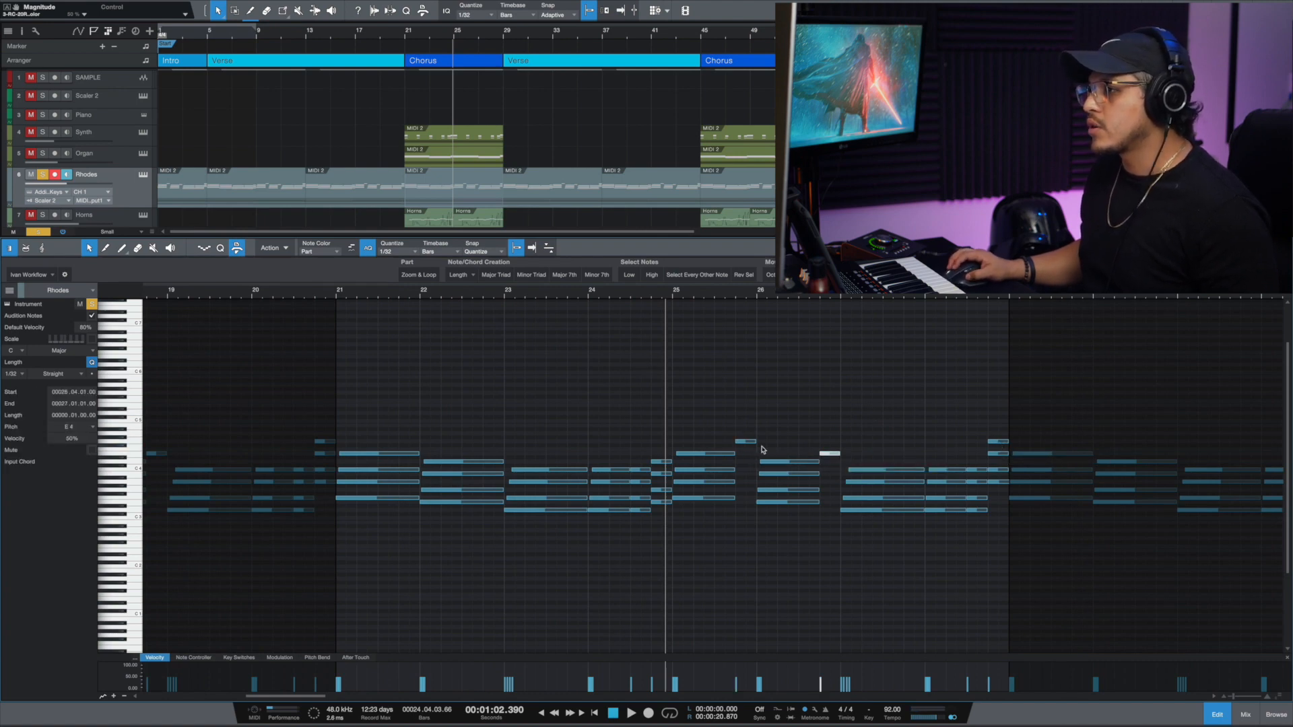
pyautogui.press('space')
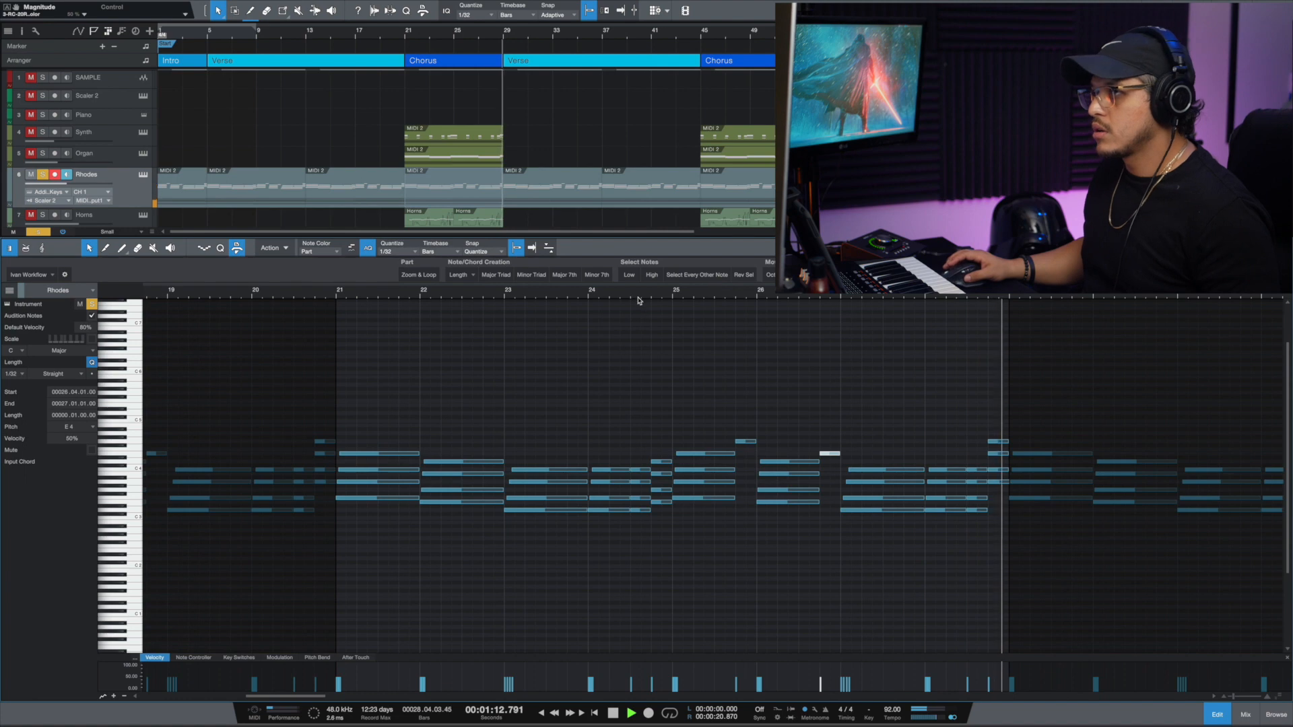
pyautogui.press('space')
# Step: Inspect the FabFilter Pro-Q 3 low cut on the Rhodes mixer channel and close the equalizer
pyautogui.press('F3')
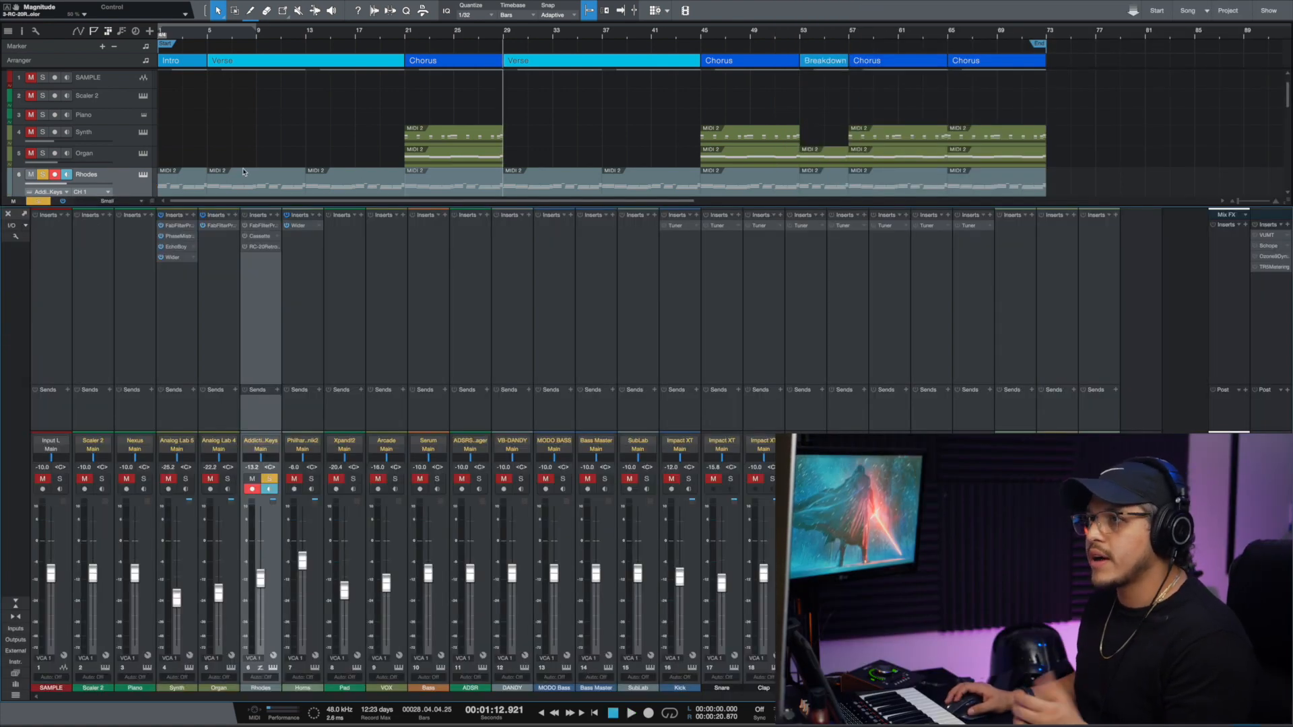
pyautogui.click(246, 226)
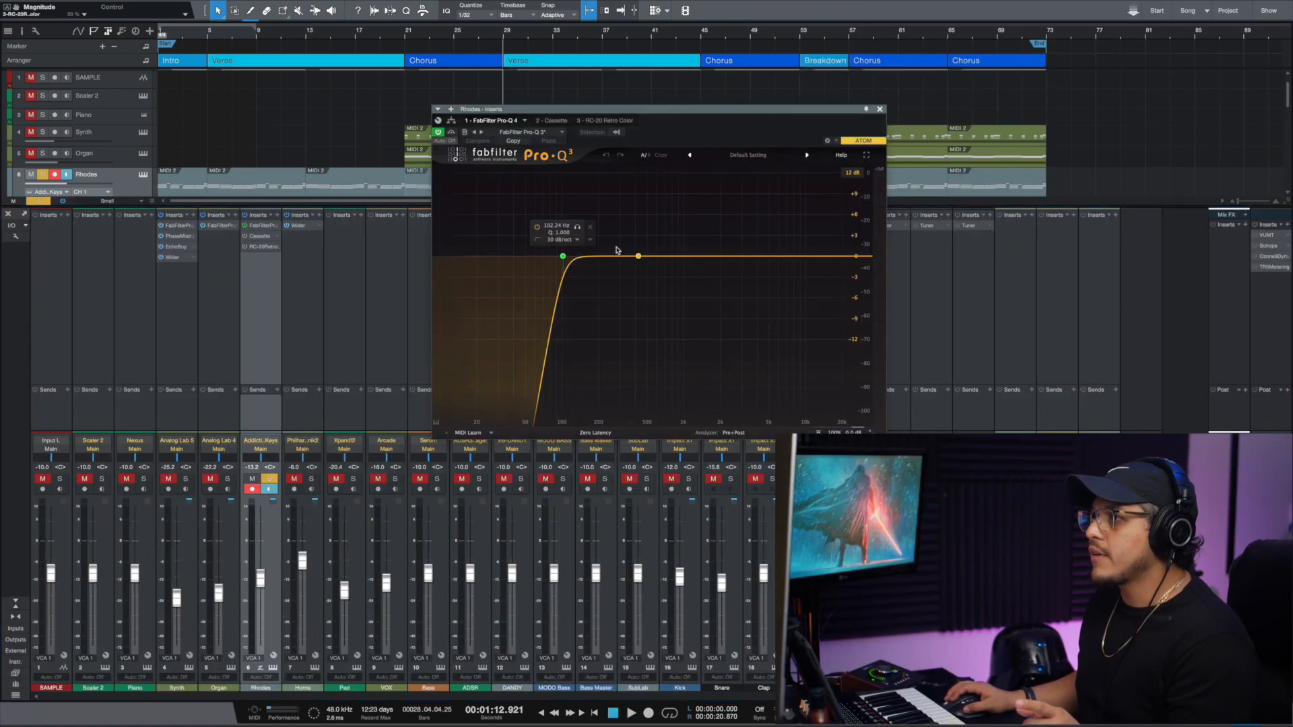
pyautogui.click(881, 109)
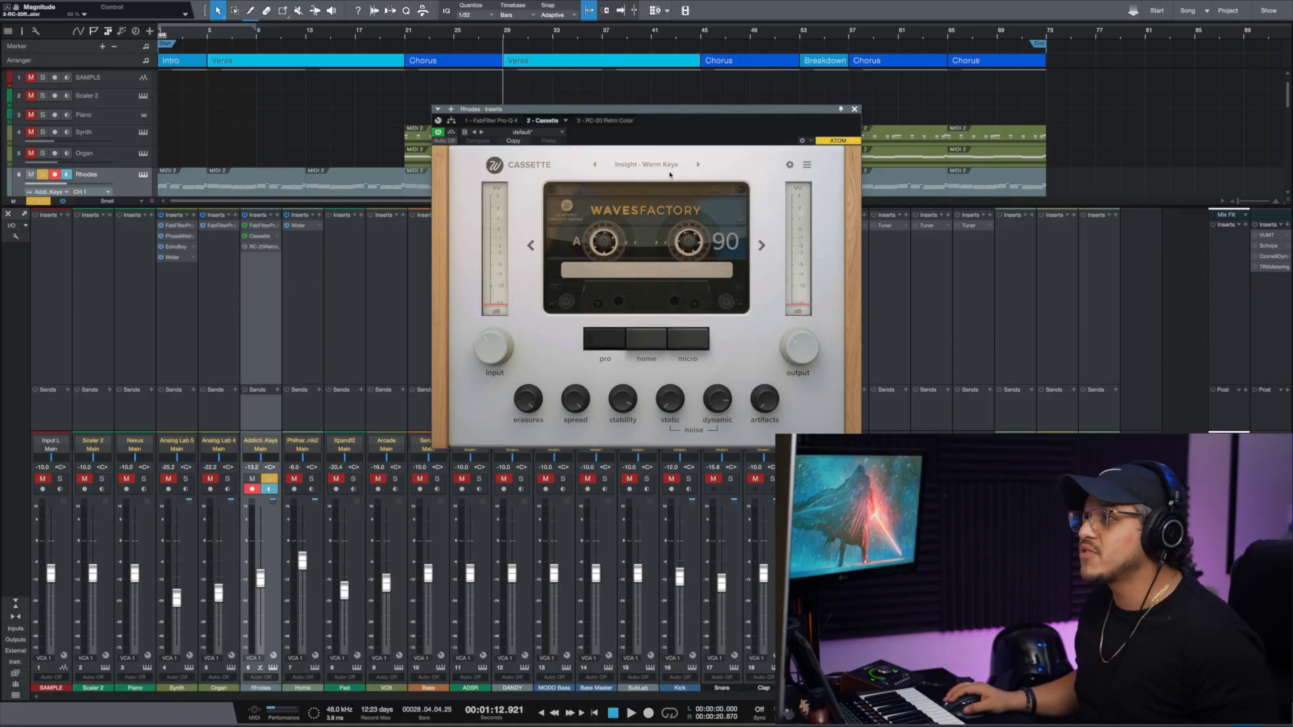
# Step: Browse the additional Cassette presets on the Rhodes channel and audition the first chorus from bar 21
pyautogui.click(667, 167)
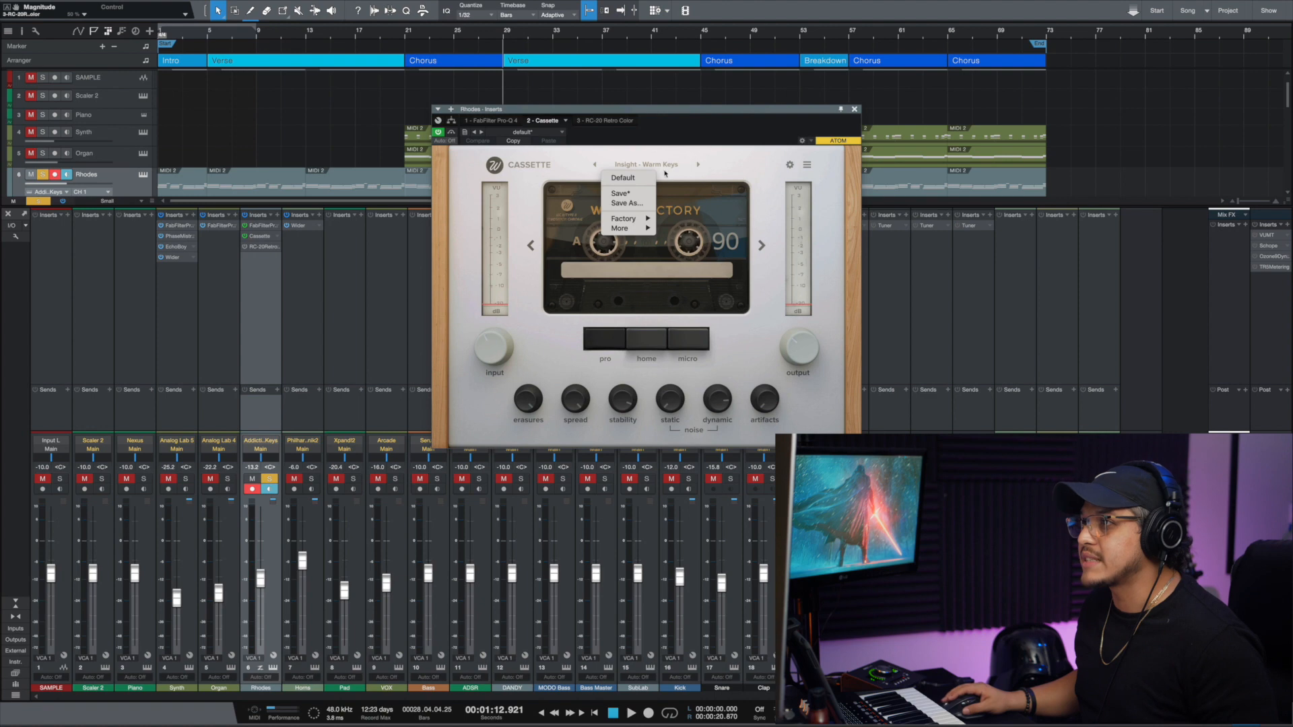
pyautogui.click(692, 172)
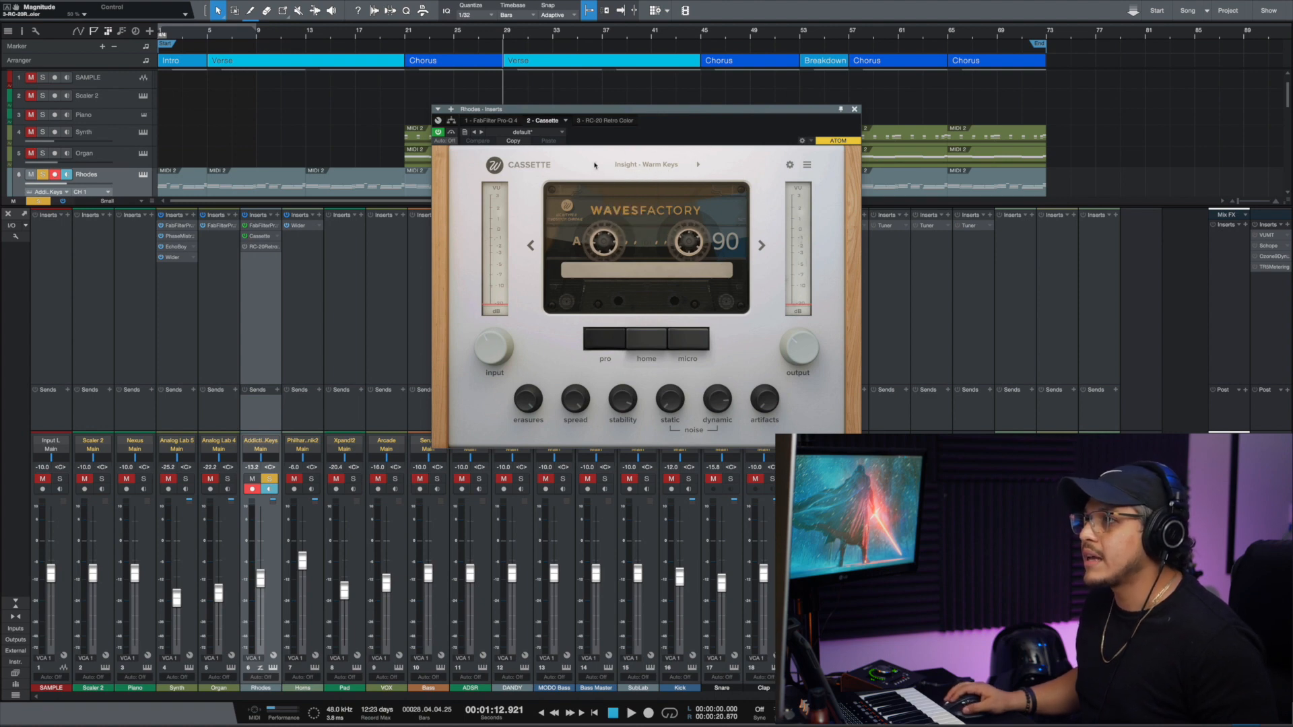
pyautogui.click(636, 167)
pyautogui.moveTo(639, 229)
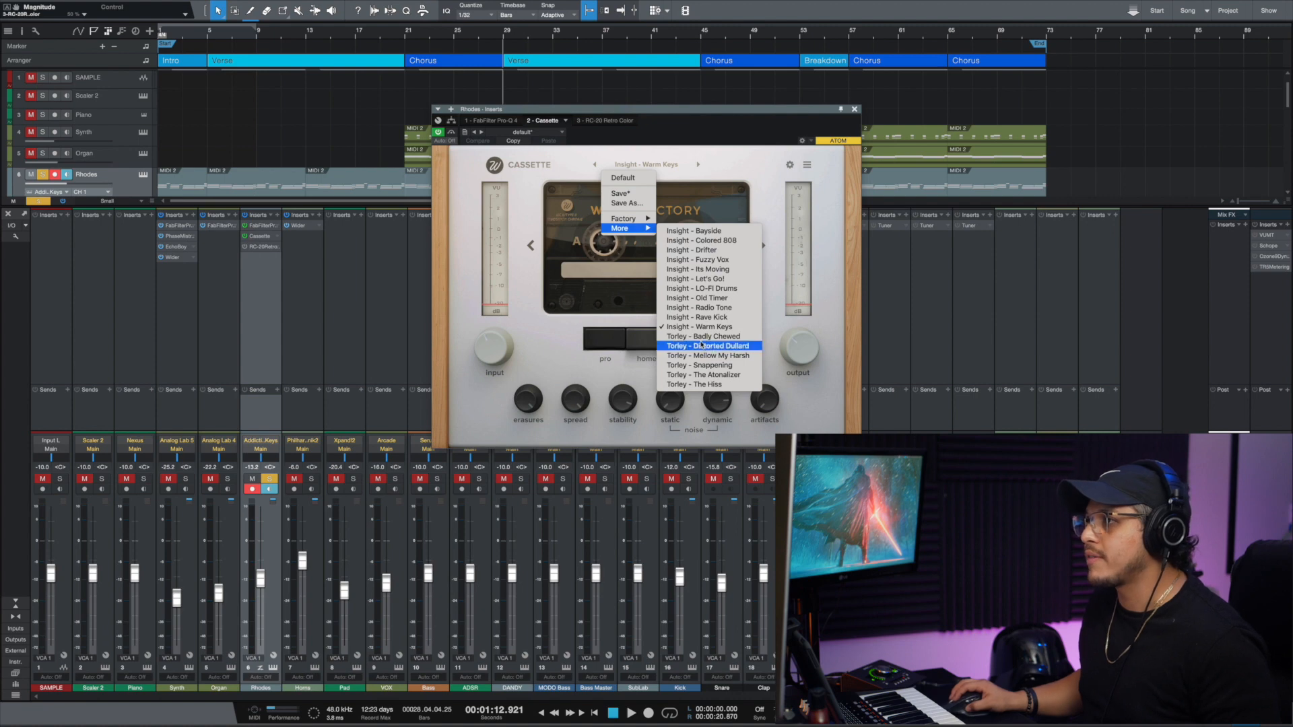
pyautogui.click(388, 259)
pyautogui.click(406, 40)
pyautogui.click(831, 109)
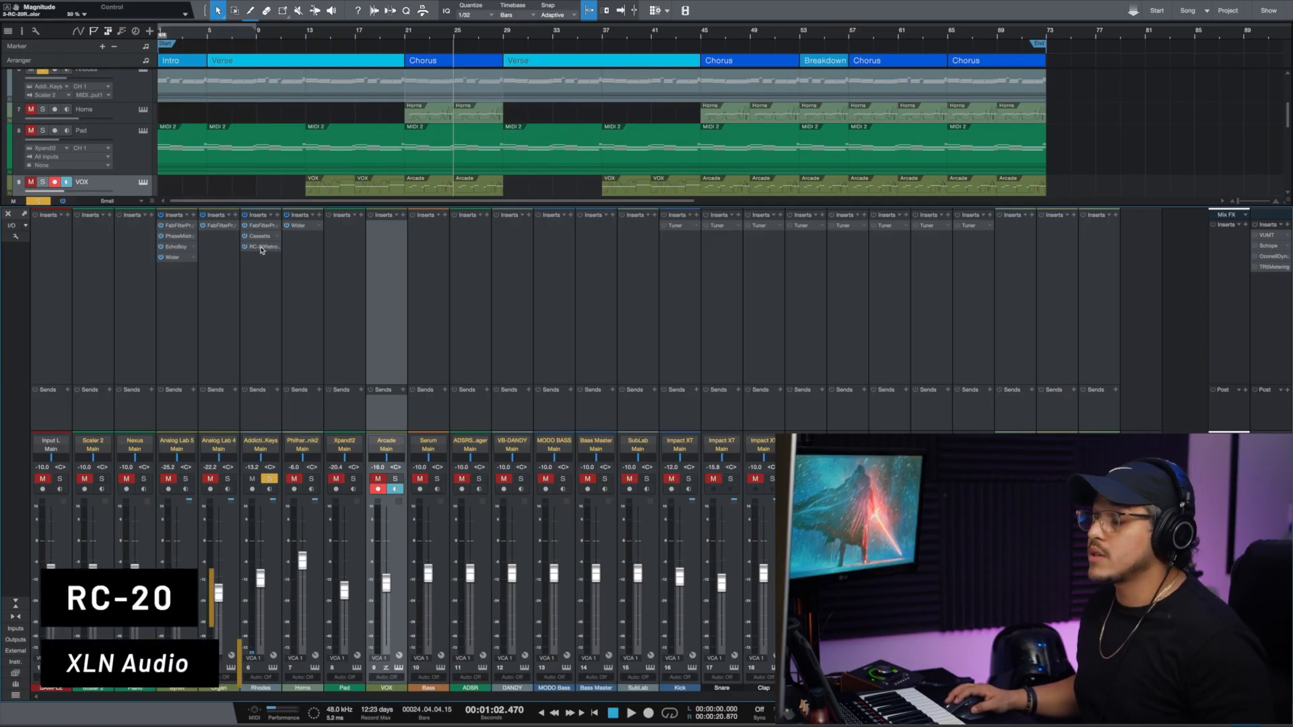
# Step: Inspect the RC-20 Retro Color effect on the Rhodes channel and select the first chorus's Rhodes part
pyautogui.click(246, 247)
pyautogui.click(465, 86)
pyautogui.press('l')
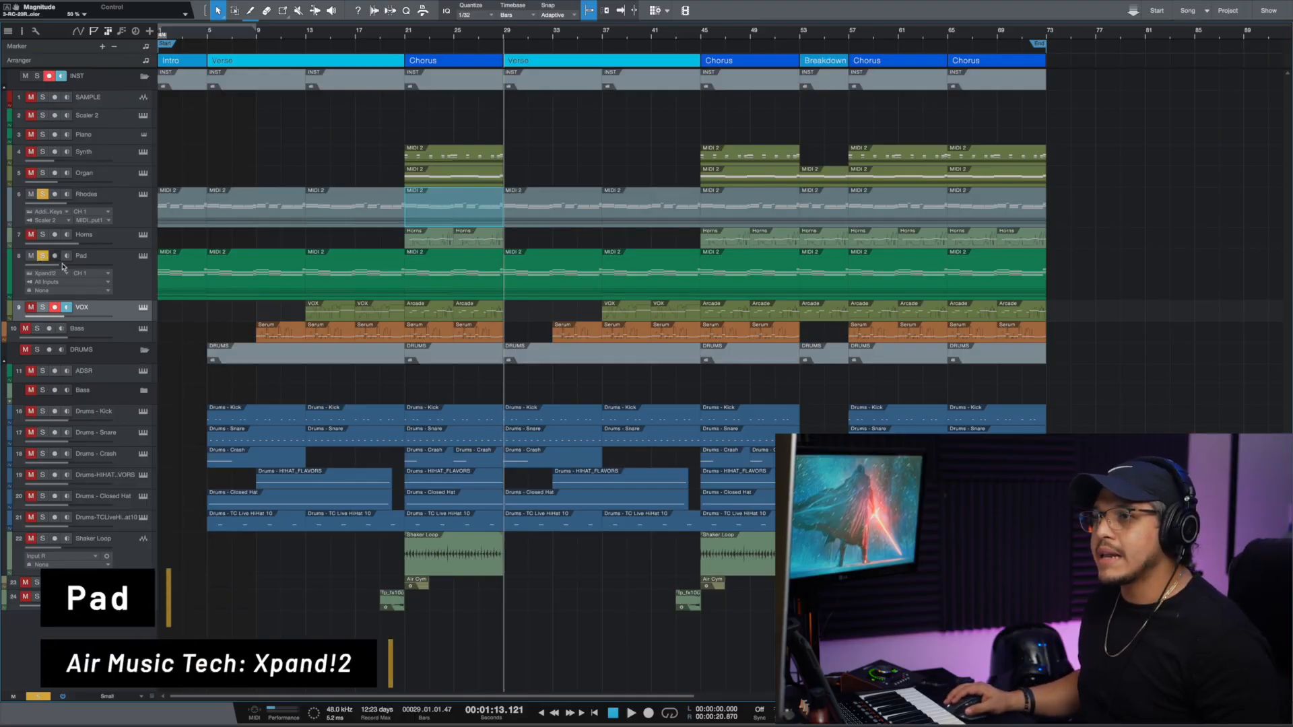
# Step: Inspect the Xpand!2 instrument on the Pad track and cue the first chorus at bar 21
pyautogui.click(142, 256)
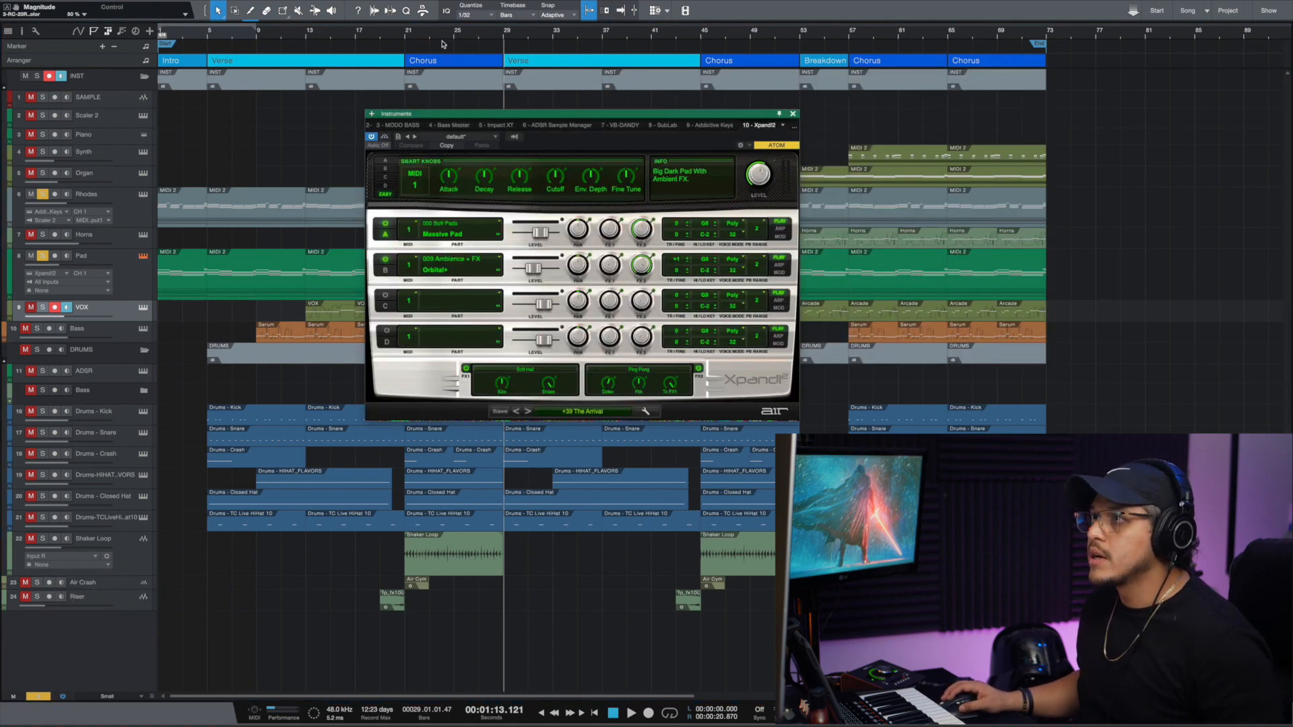
pyautogui.click(406, 37)
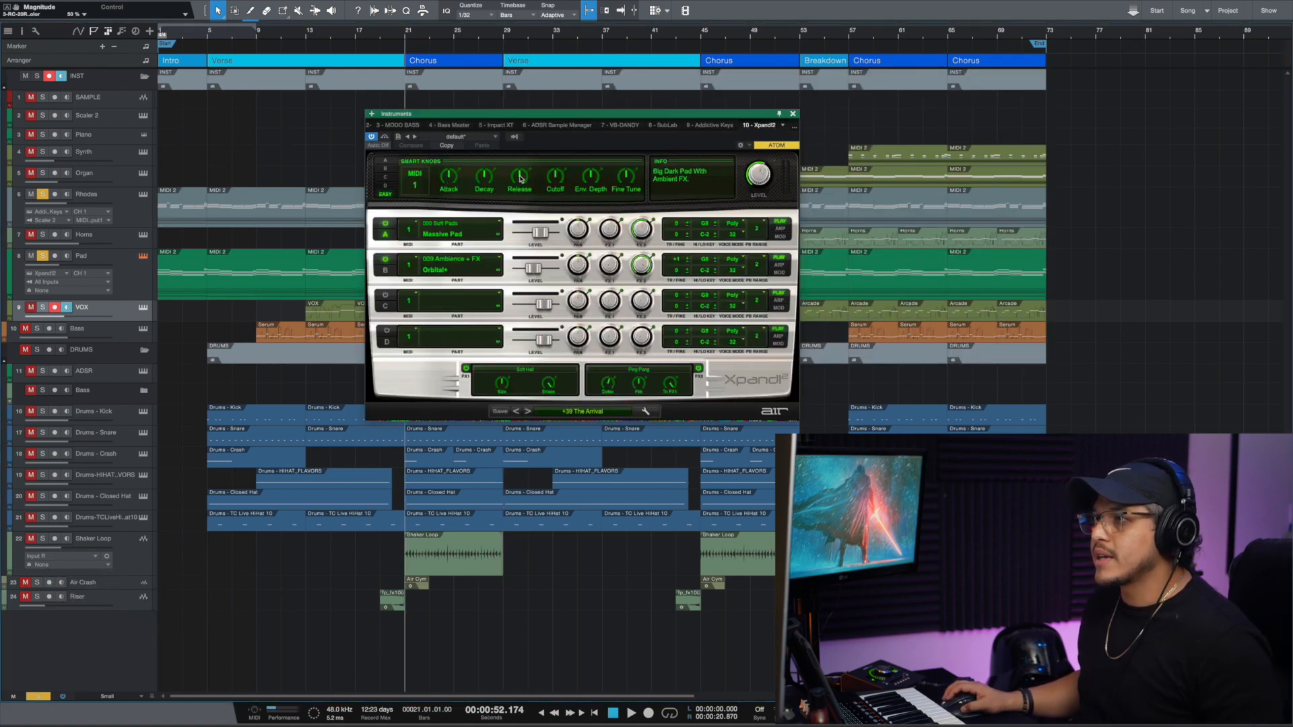
pyautogui.moveTo(493, 114); pyautogui.dragTo(771, 179)
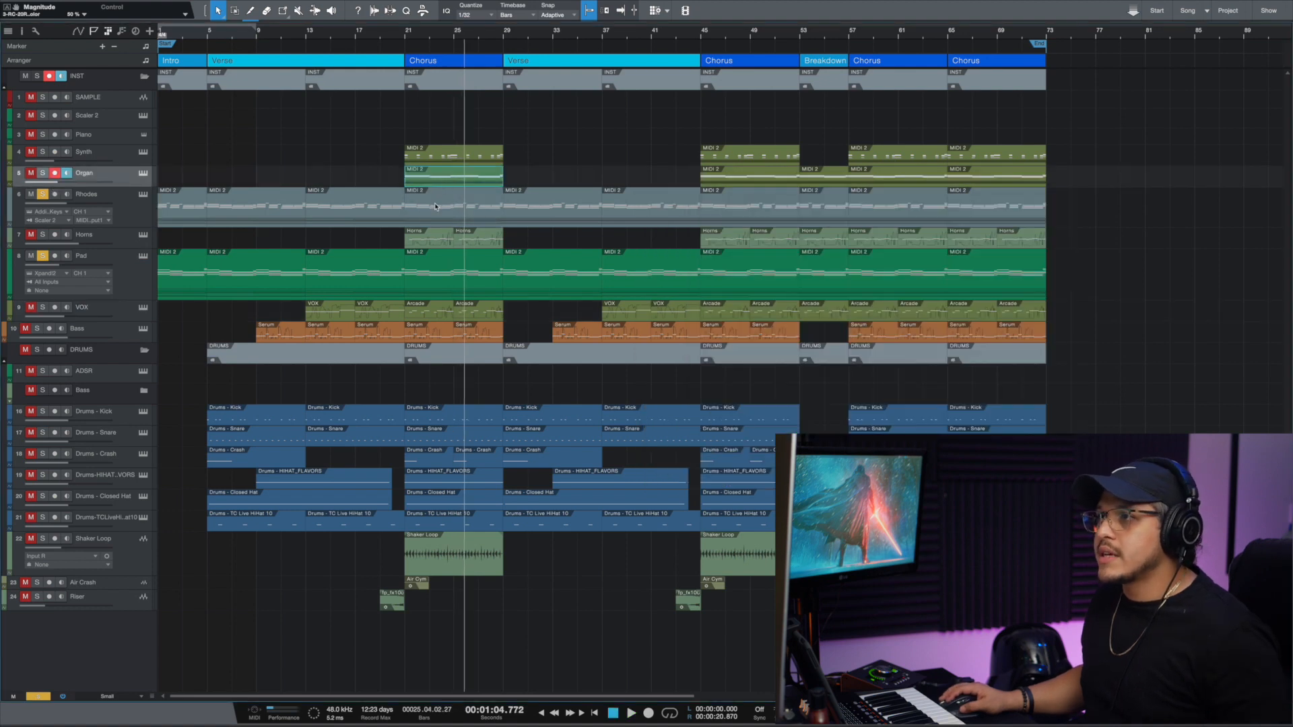
# Step: Examine the Pad's chord notes in the first chorus, and return to the full arrangement
pyautogui.click(437, 206)
pyautogui.doubleClick(436, 279)
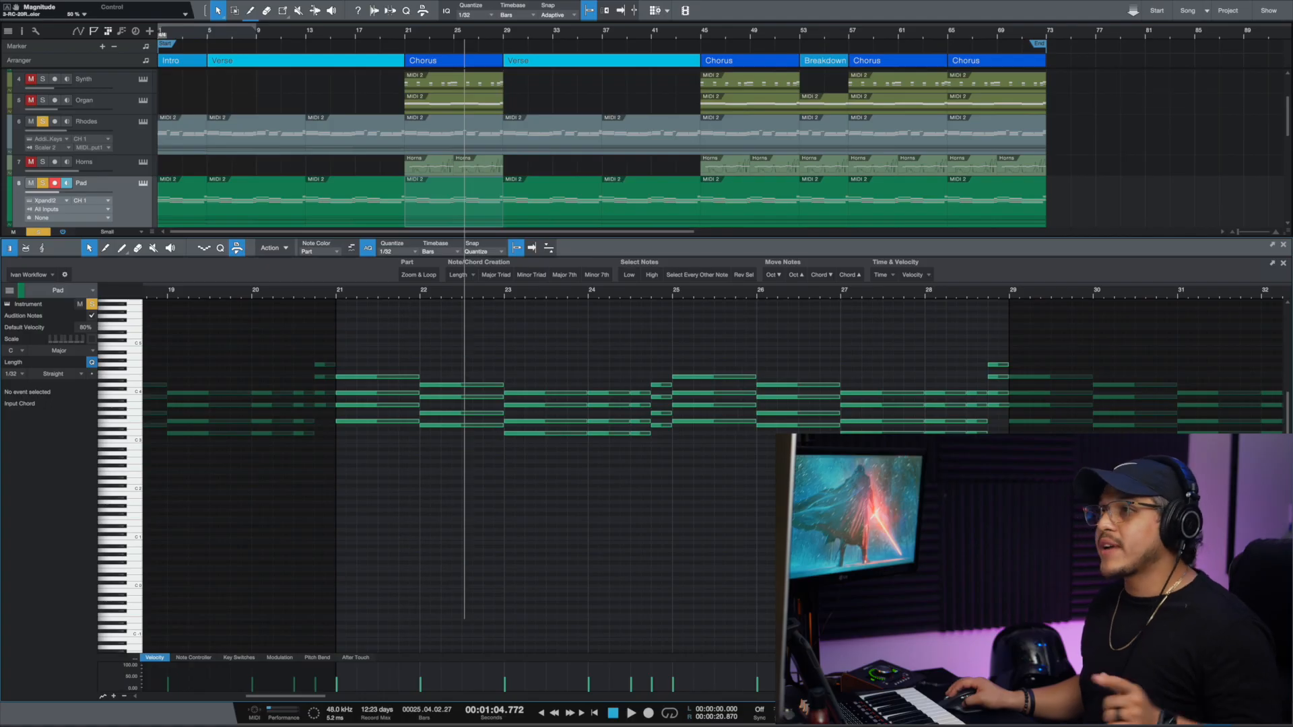
pyautogui.press('F2')
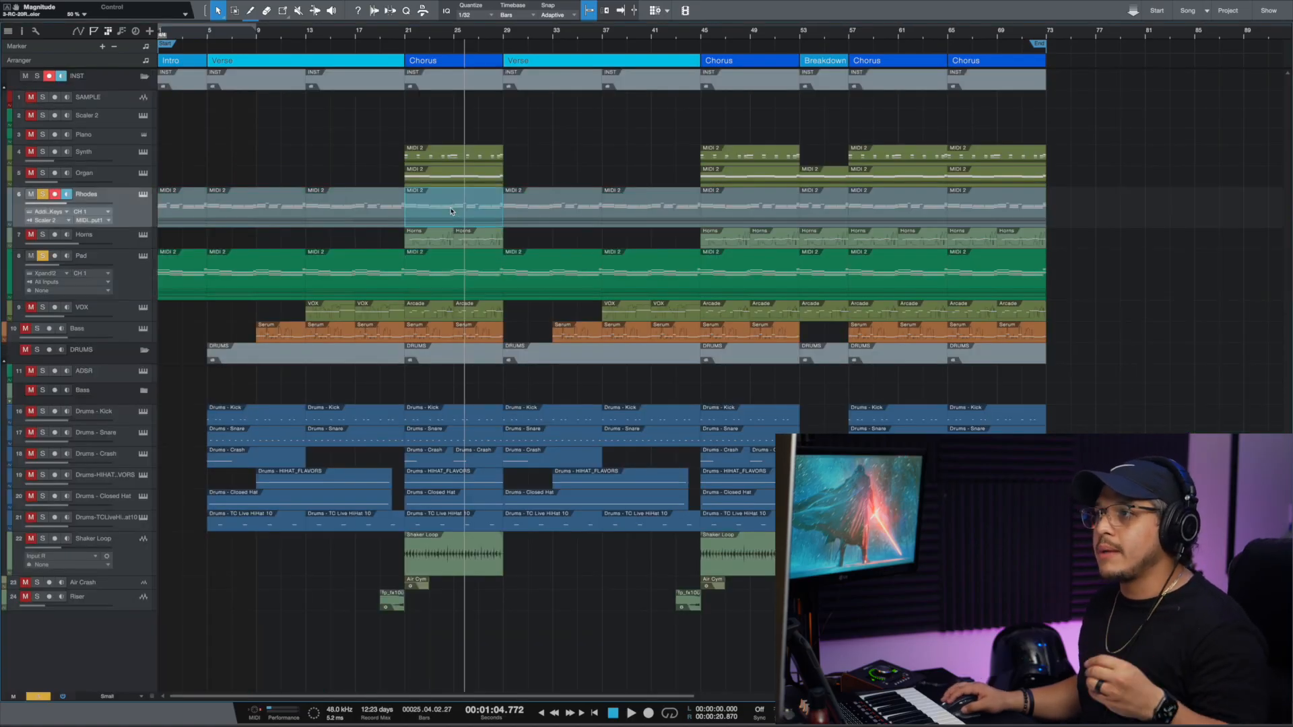
# Step: Examine the Rhodes part's notes in the first chorus, selecting notes of the bar 21 chord
pyautogui.doubleClick(452, 212)
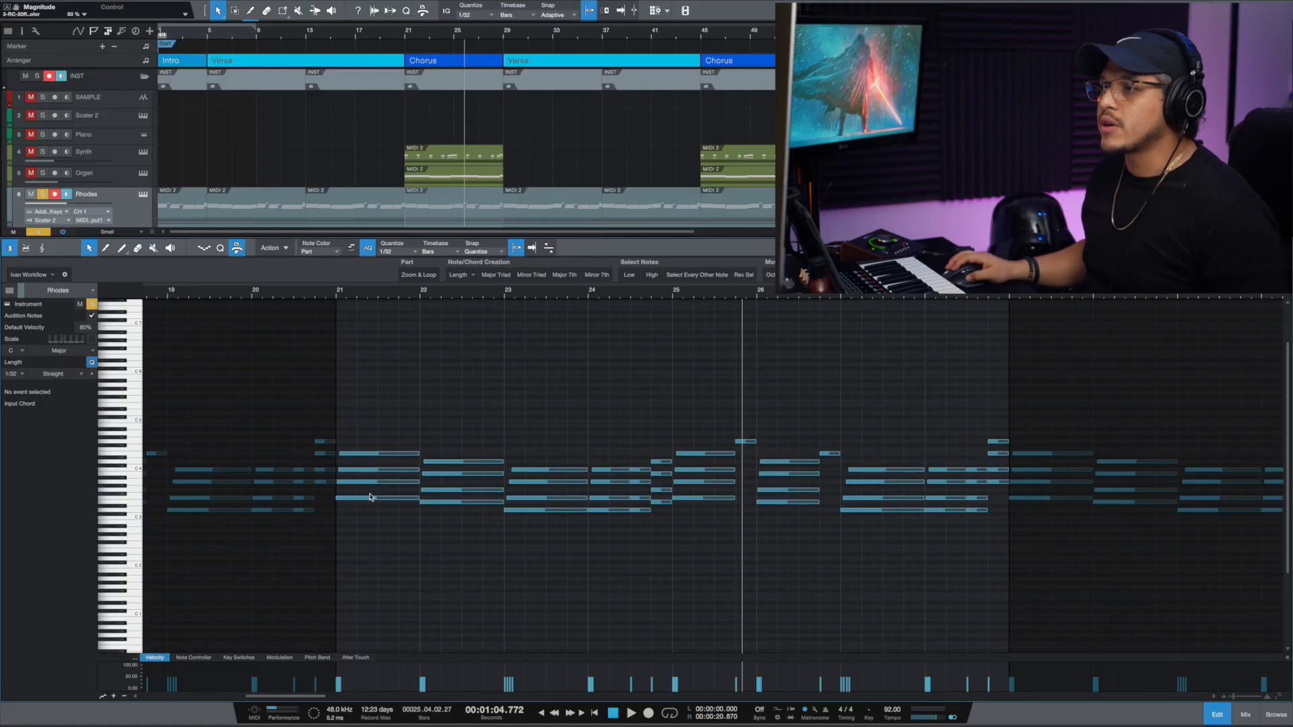
pyautogui.click(349, 470)
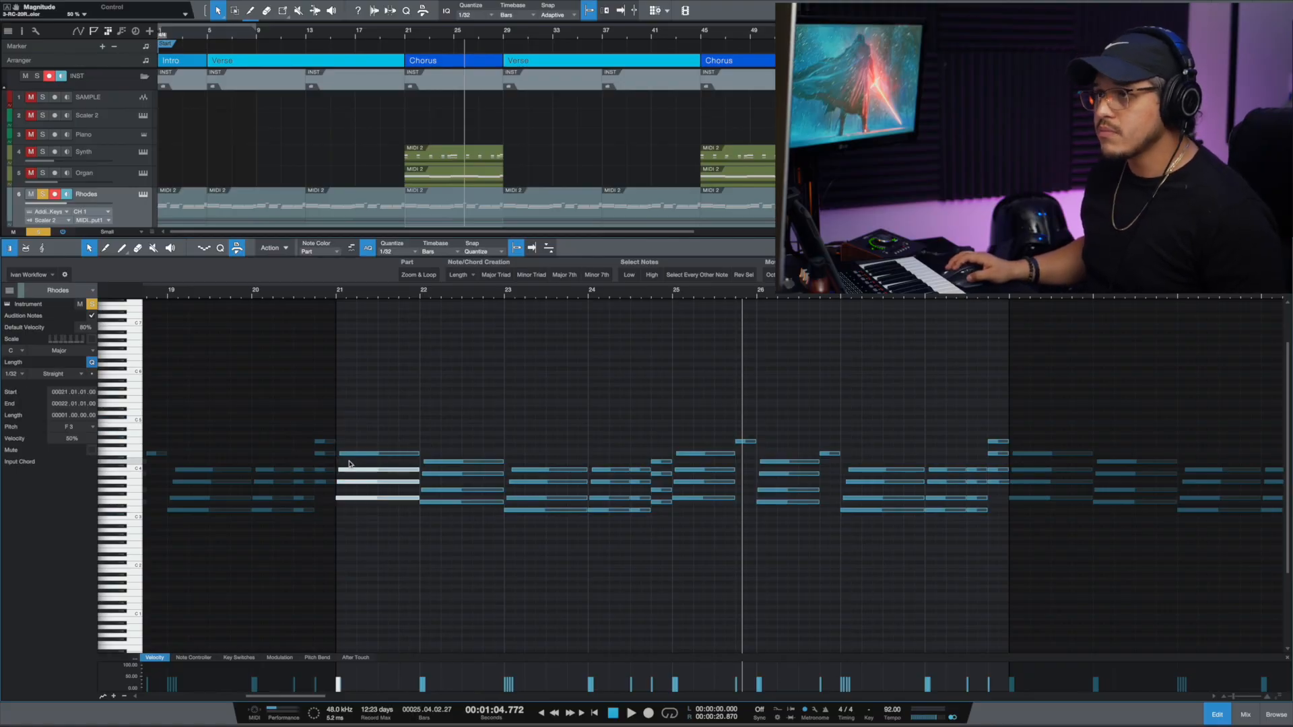
pyautogui.click(356, 455)
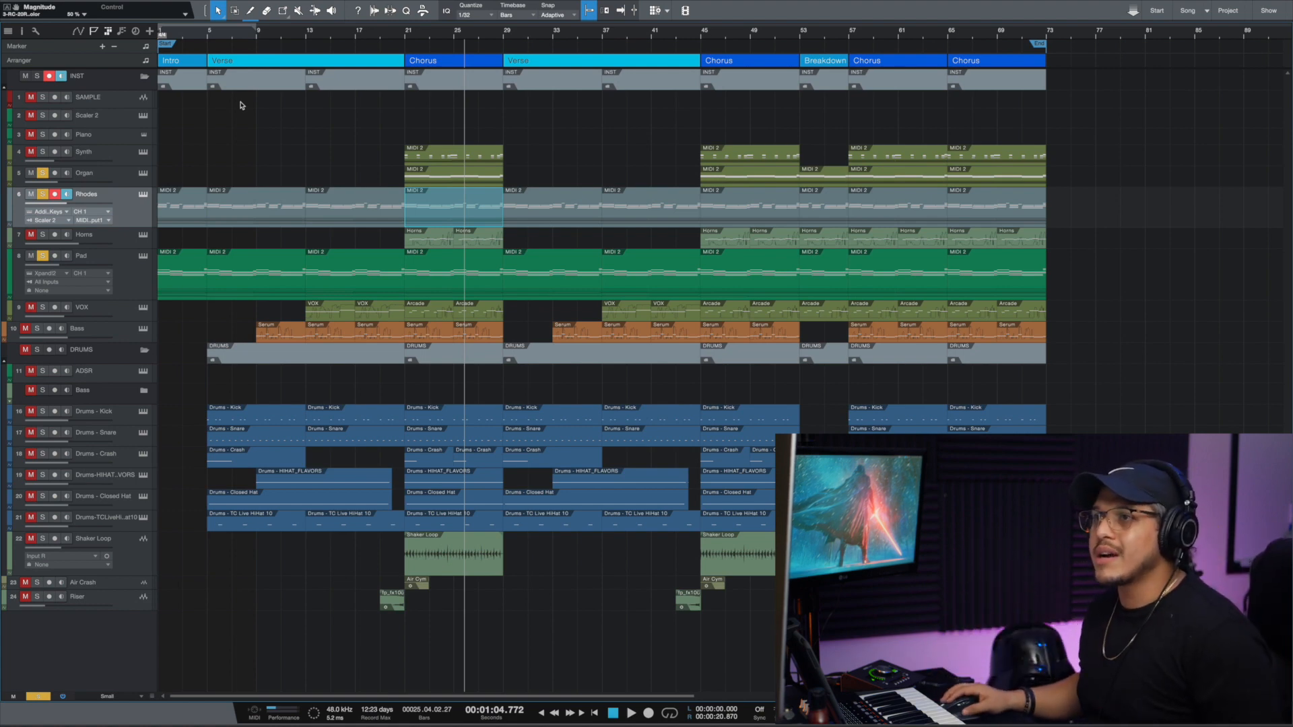
# Step: Inspect the Jazz Organ preset in Analog Lab on the Organ track and close the instrument
pyautogui.click(137, 173)
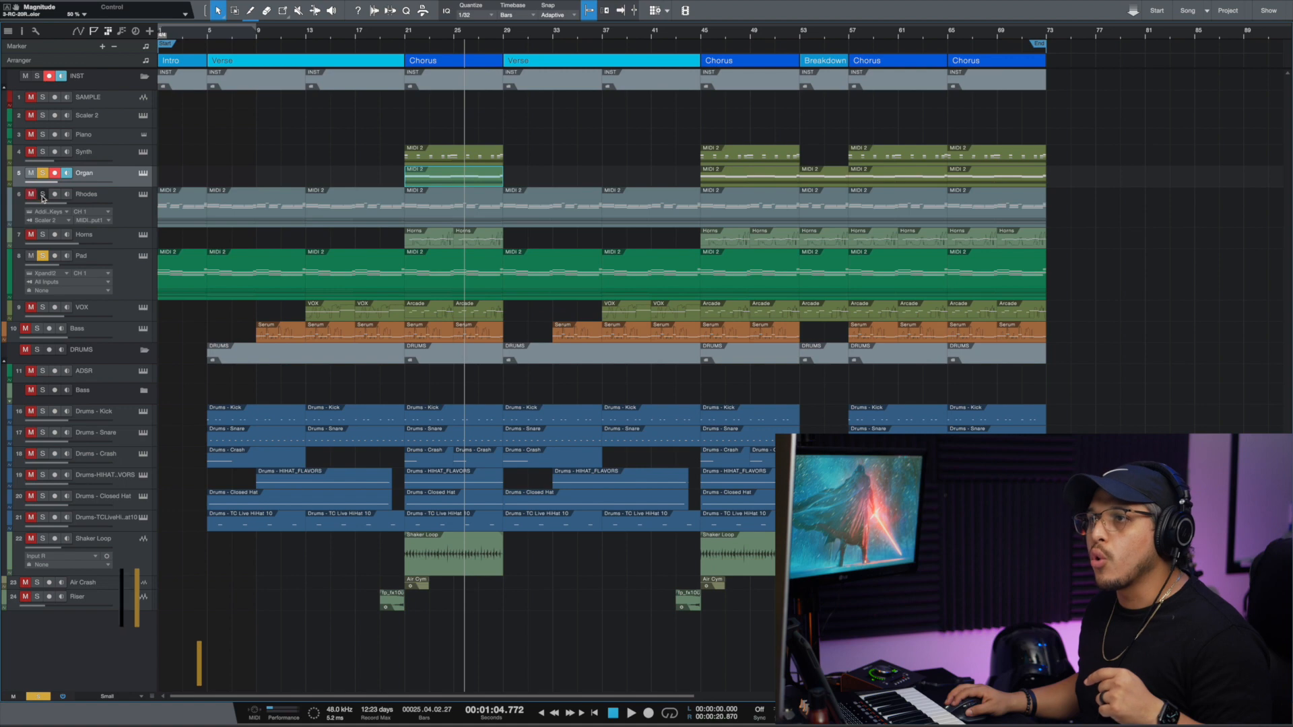
pyautogui.click(143, 174)
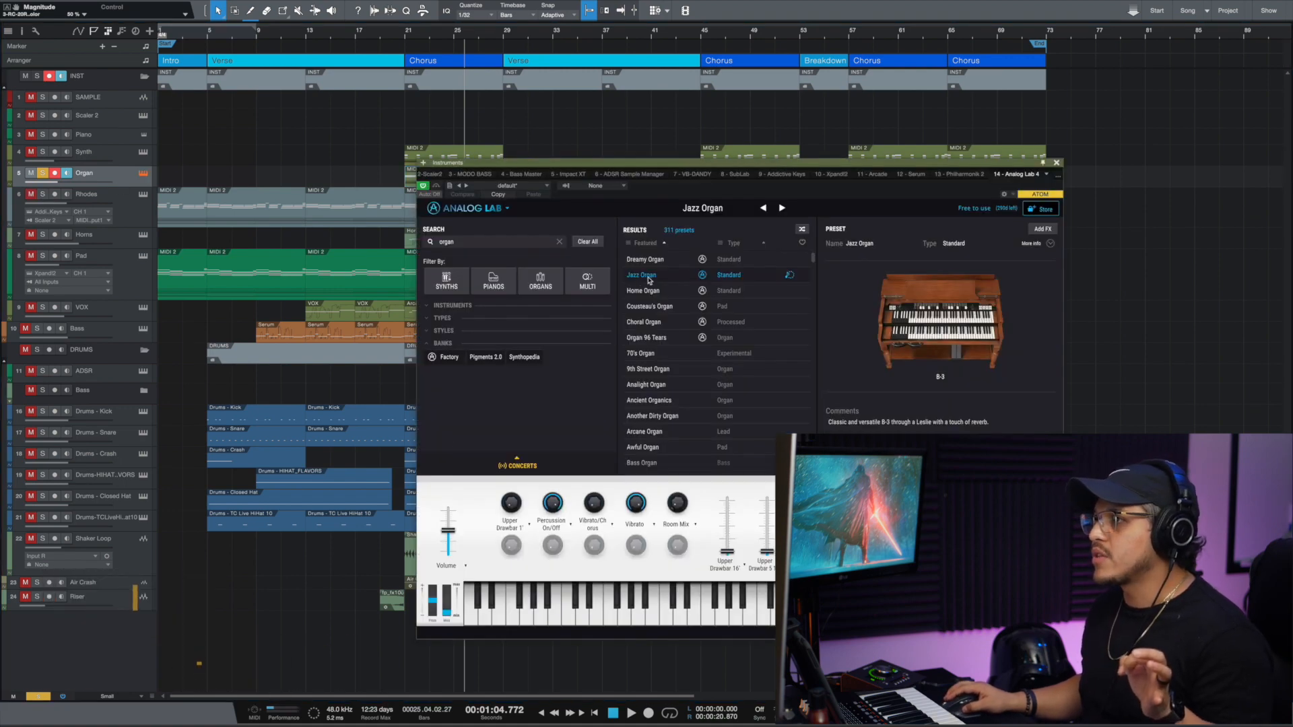
pyautogui.click(1058, 163)
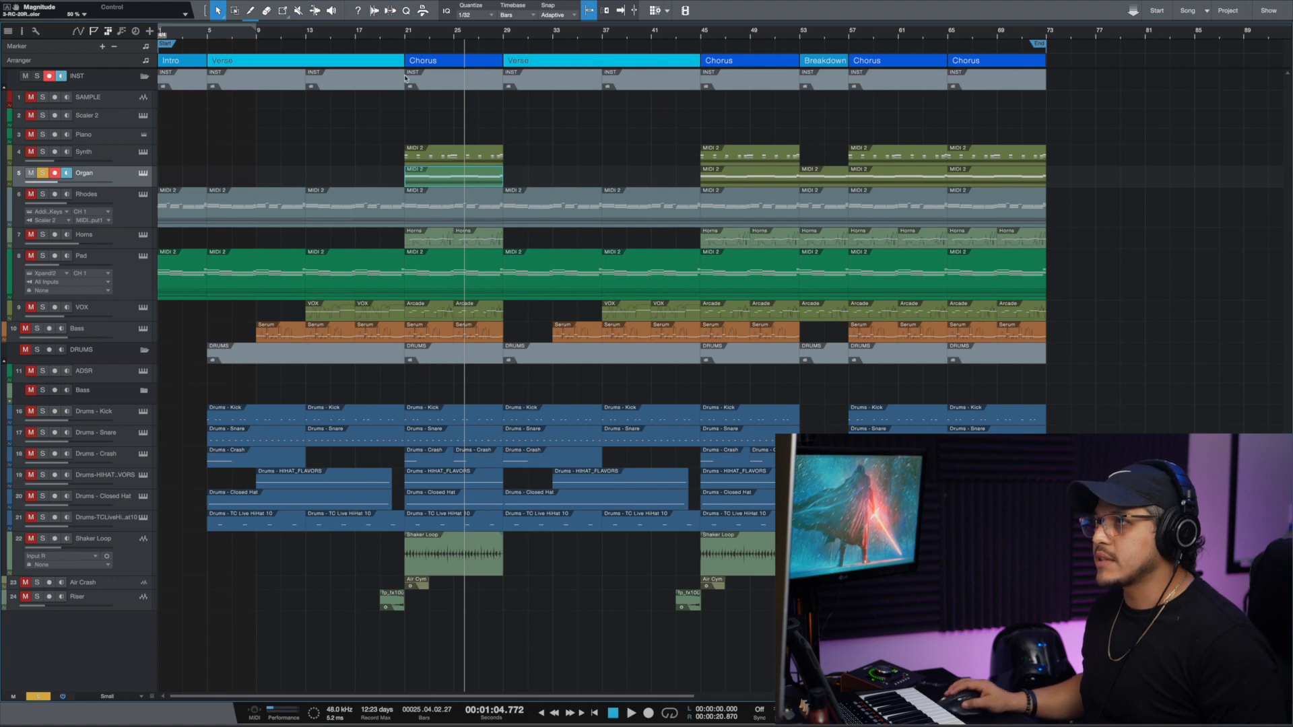
# Step: Audition the soloed Organ from bar 21 while checking its mixer channel, and stop playback
pyautogui.click(407, 37)
pyautogui.press('space')
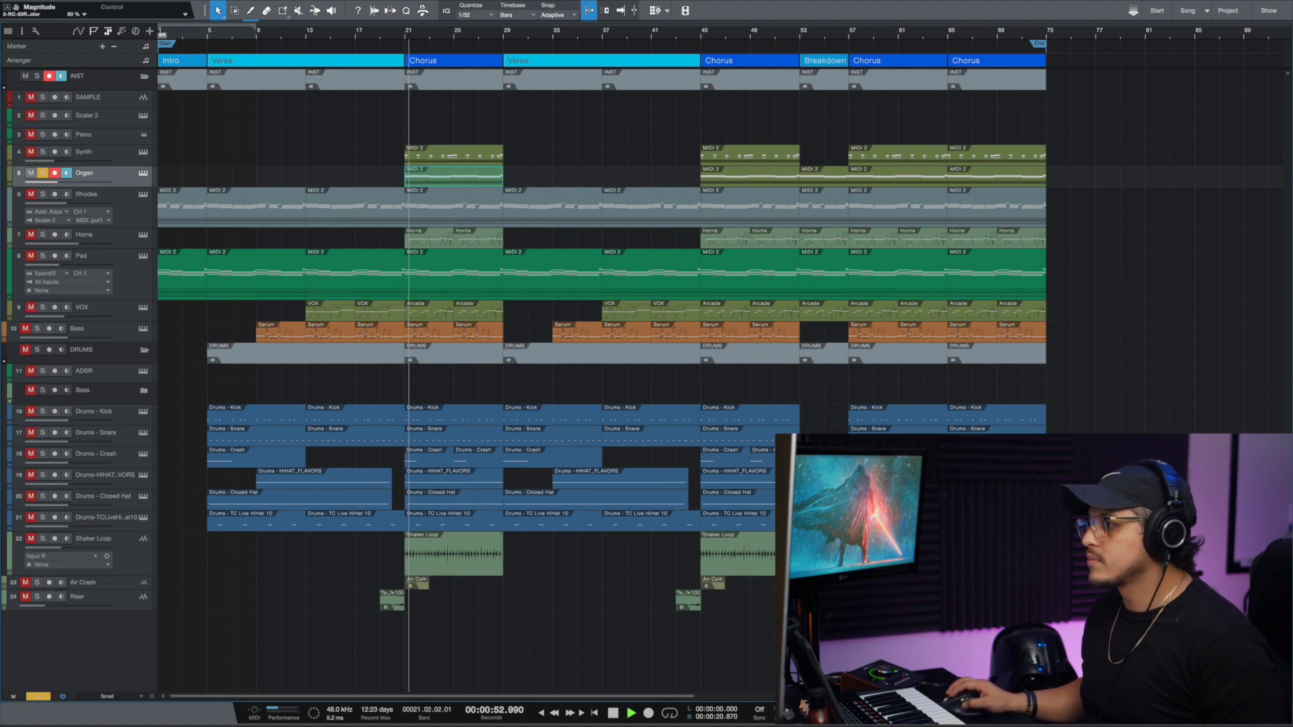
pyautogui.press('F3')
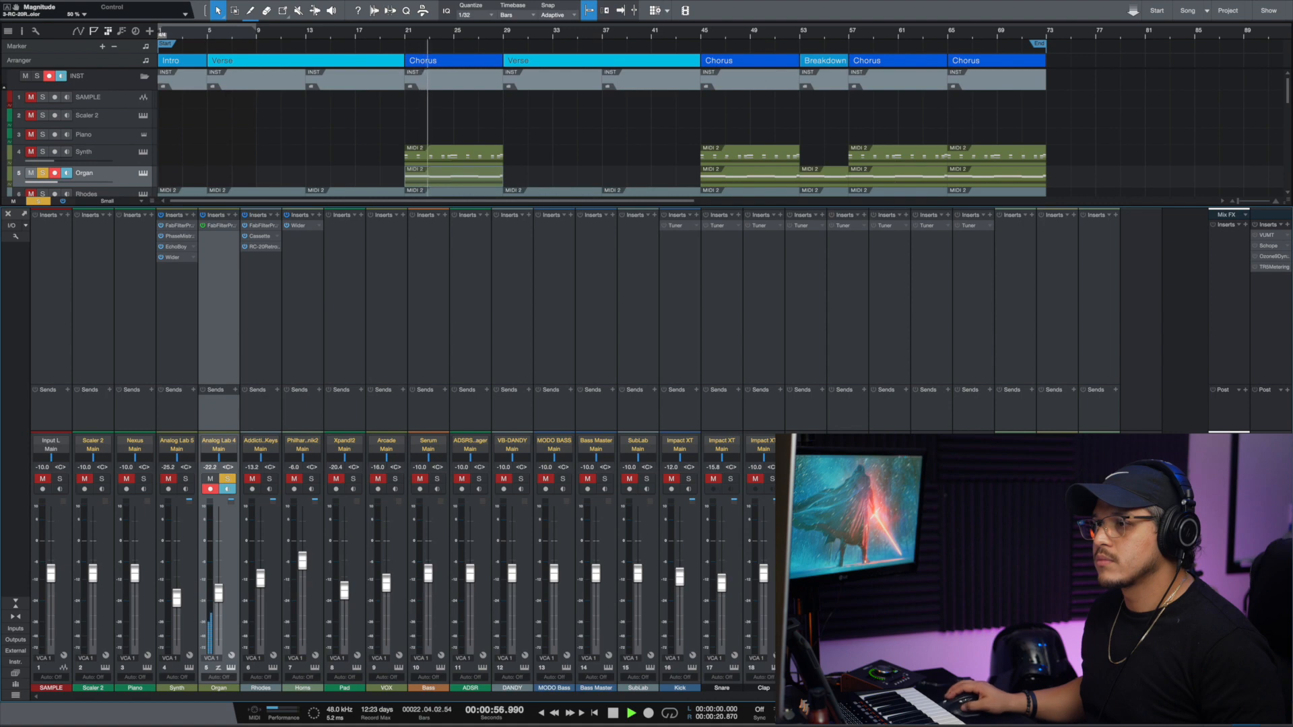
pyautogui.press('F3')
pyautogui.press('space')
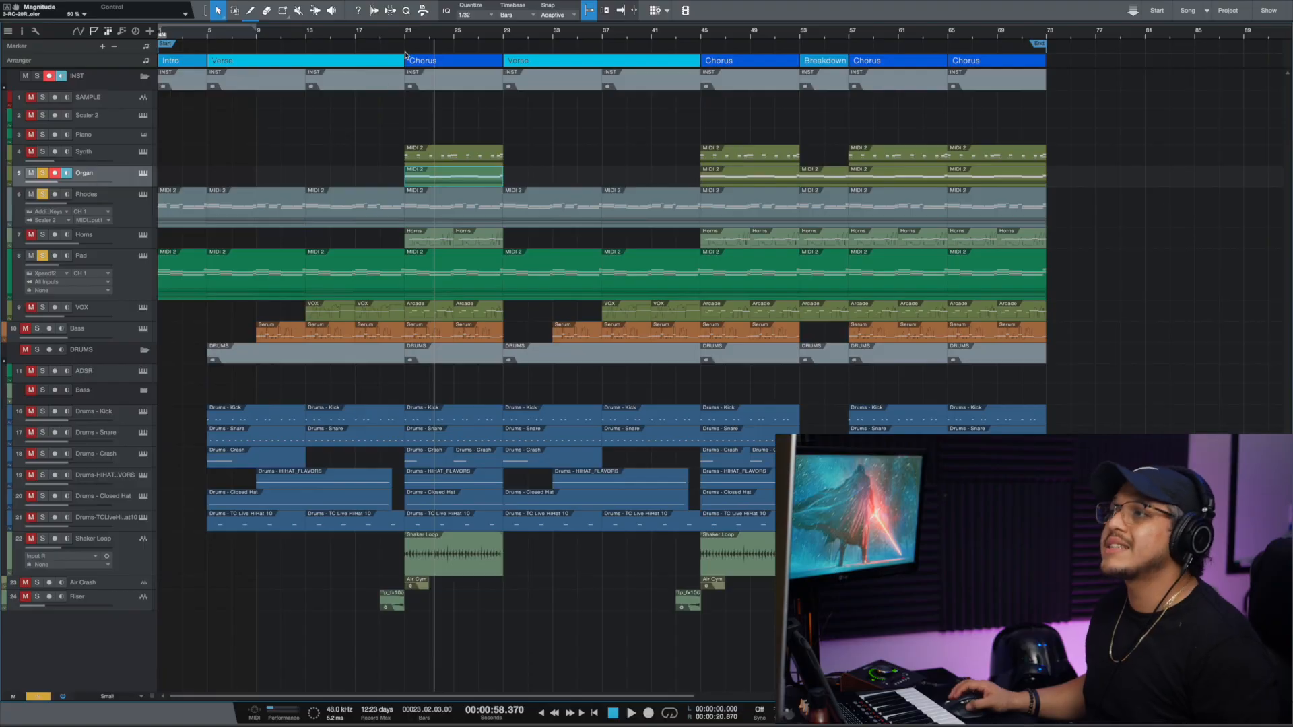
# Step: Audition the first chorus from bar 21 with Organ, Rhodes and Pad soloed, and again with the drums added
pyautogui.click(405, 35)
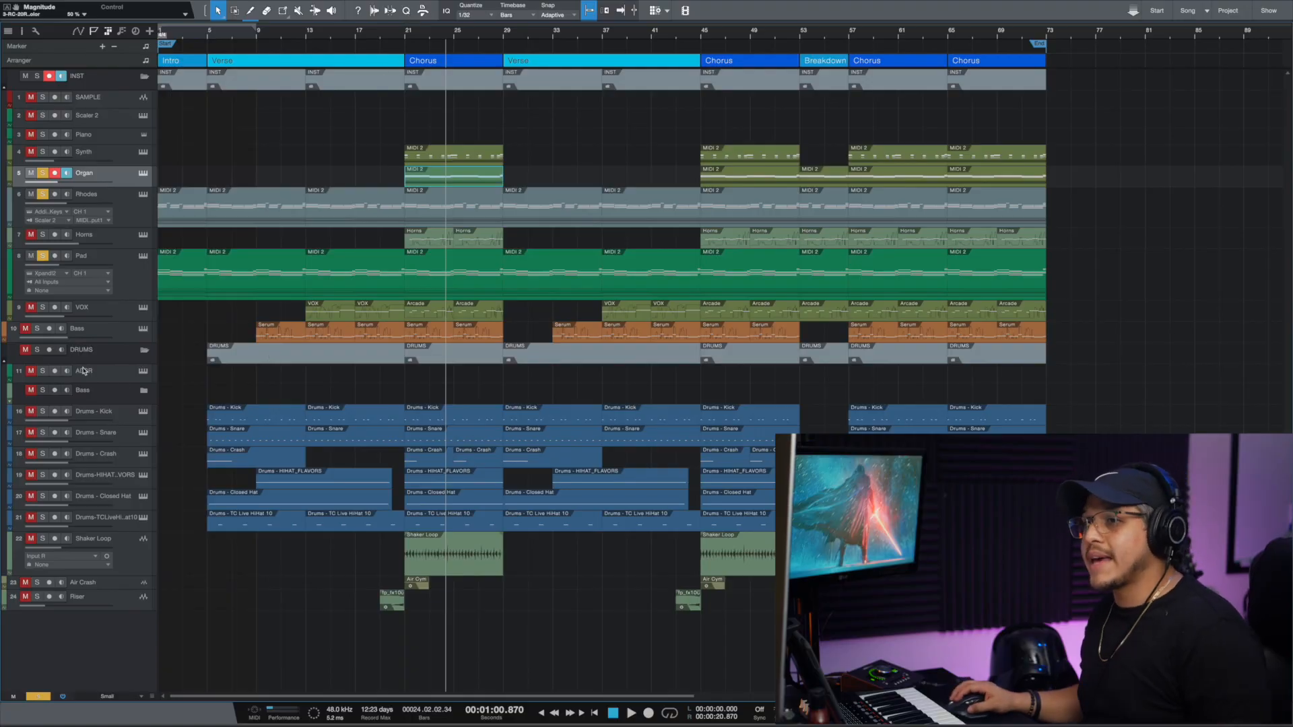
pyautogui.click(405, 34)
pyautogui.press('space')
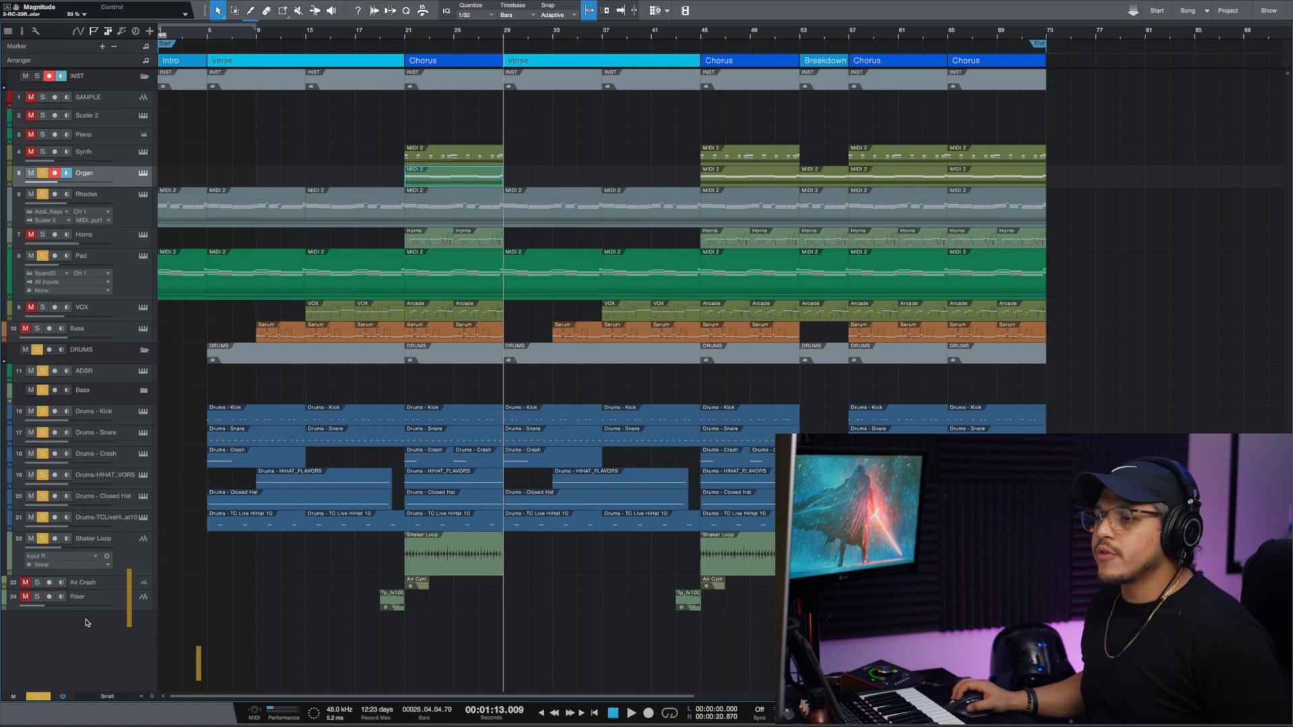
# Step: Clear all track solos, cue bar 21 and examine the Synth's notes in the first chorus
pyautogui.click(40, 697)
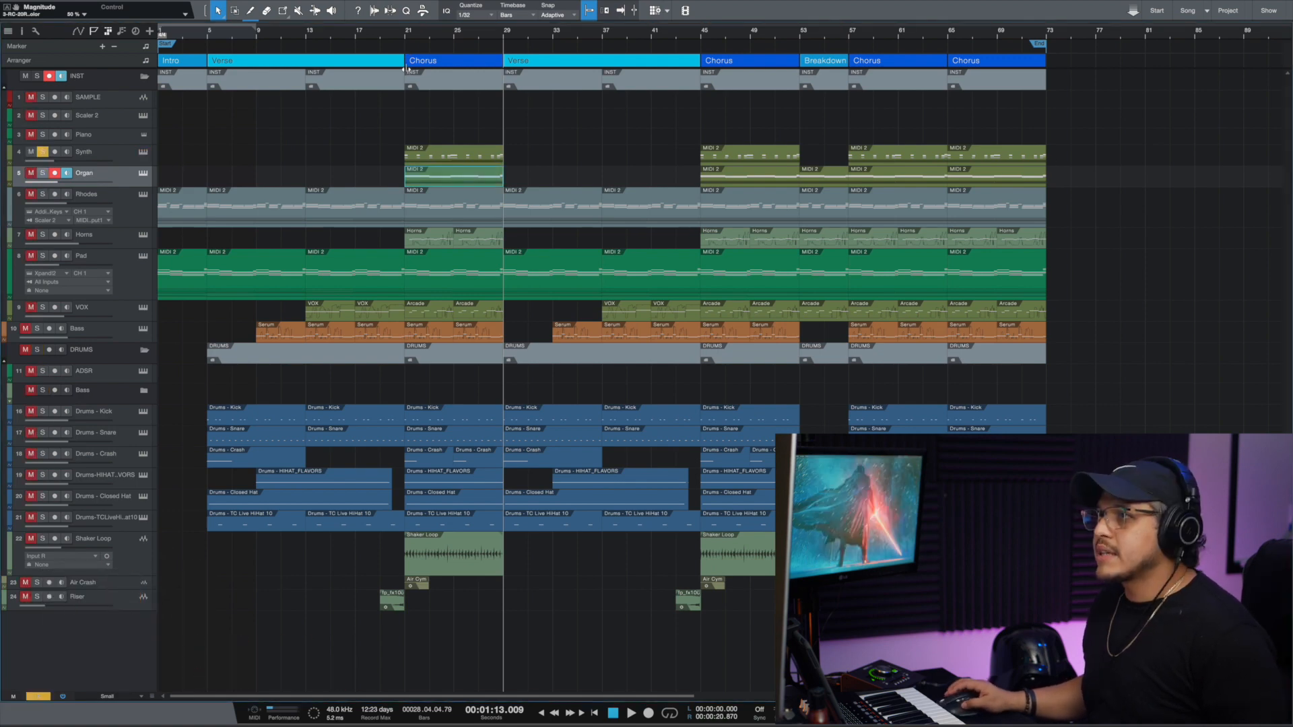
pyautogui.click(406, 35)
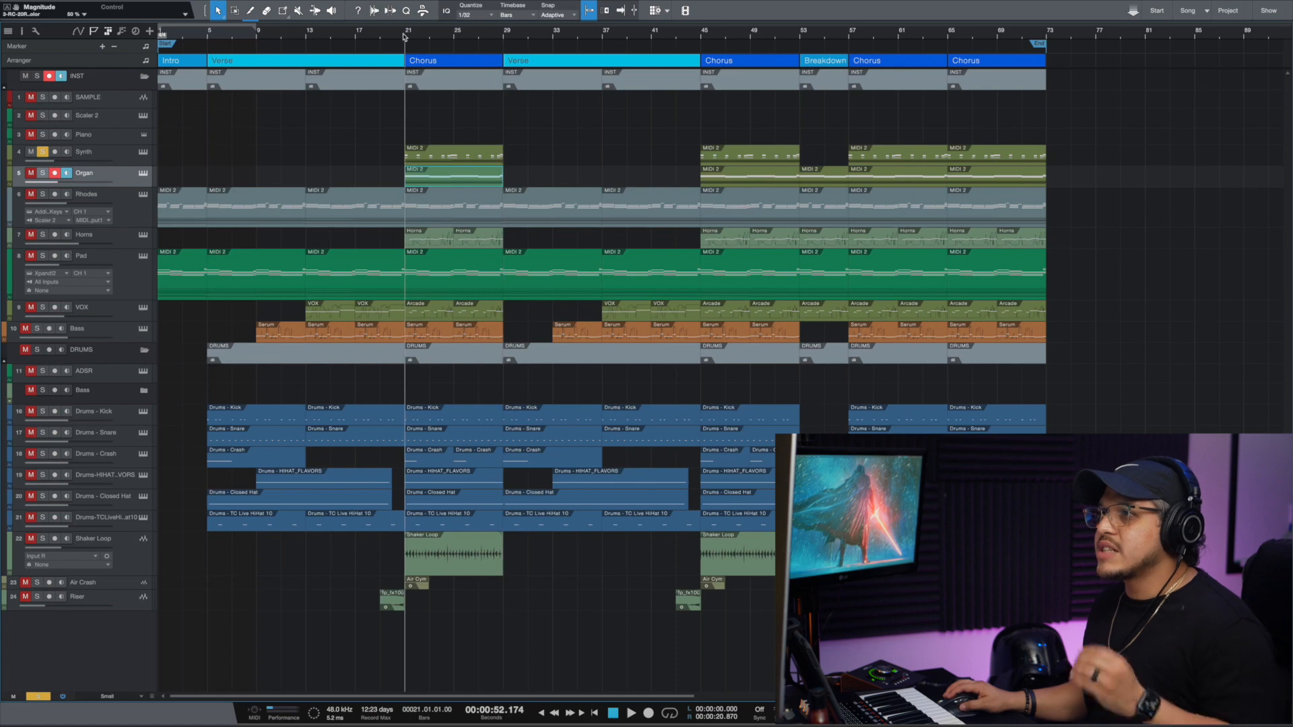
pyautogui.doubleClick(448, 154)
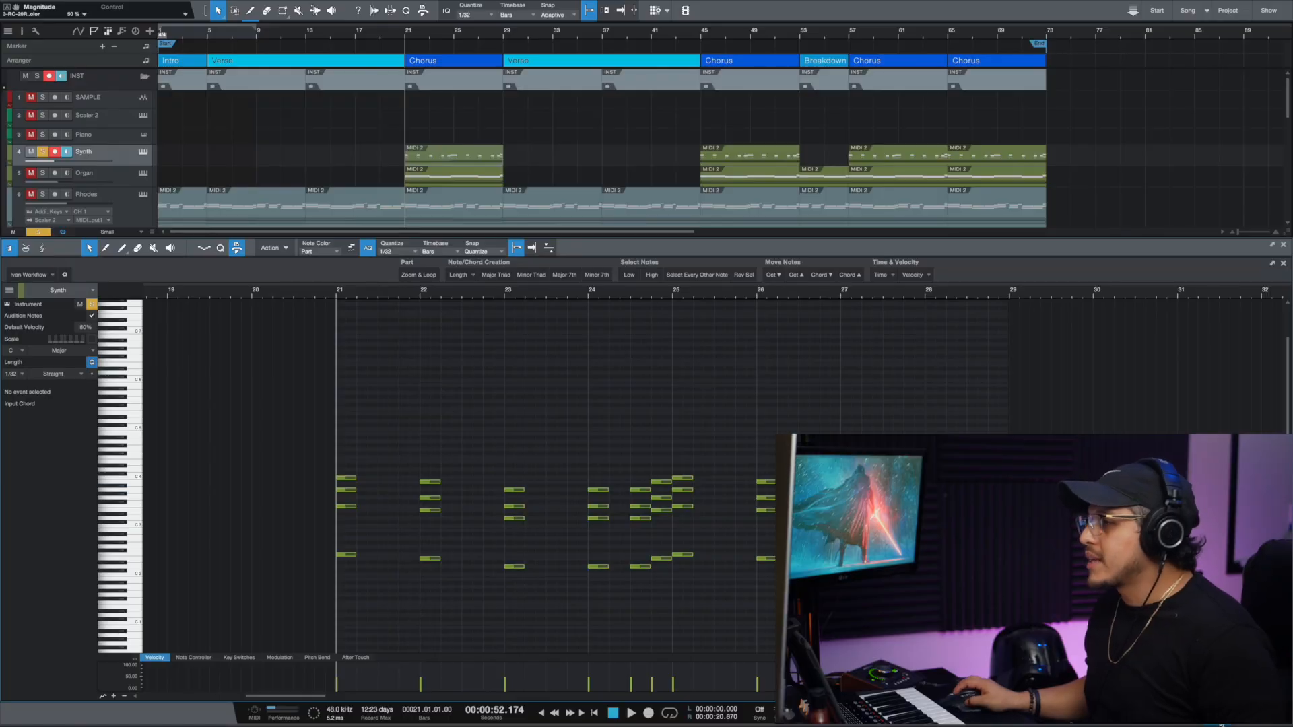
pyautogui.press('F2')
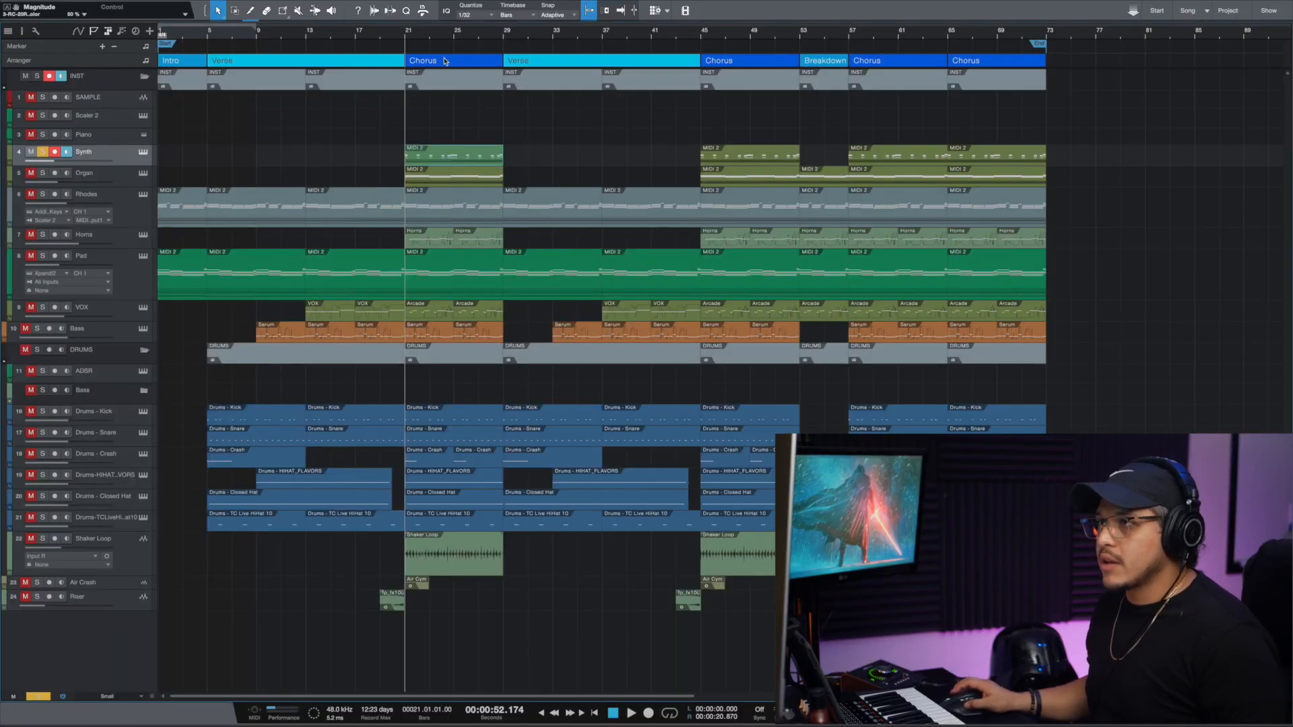
# Step: Audition the soloed Synth in the first chorus and inspect the FabFilter equalizer on its mixer channel
pyautogui.press('space')
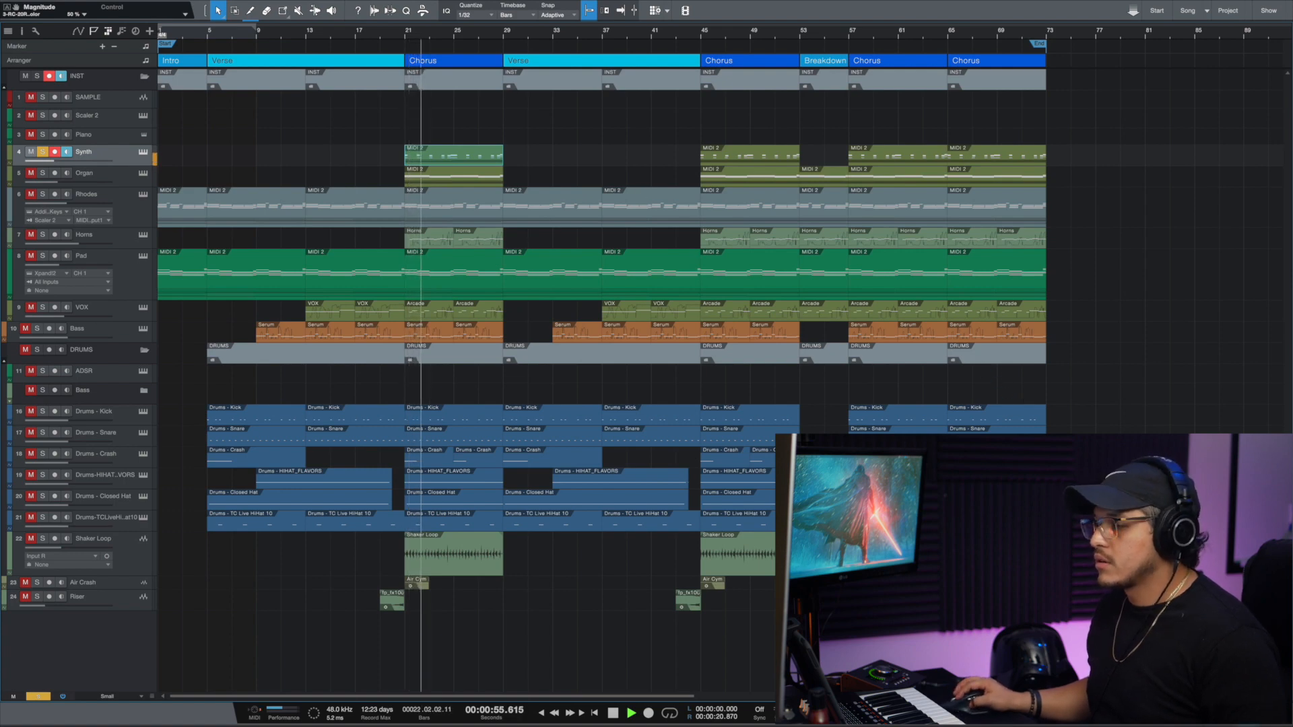
pyautogui.press('F3')
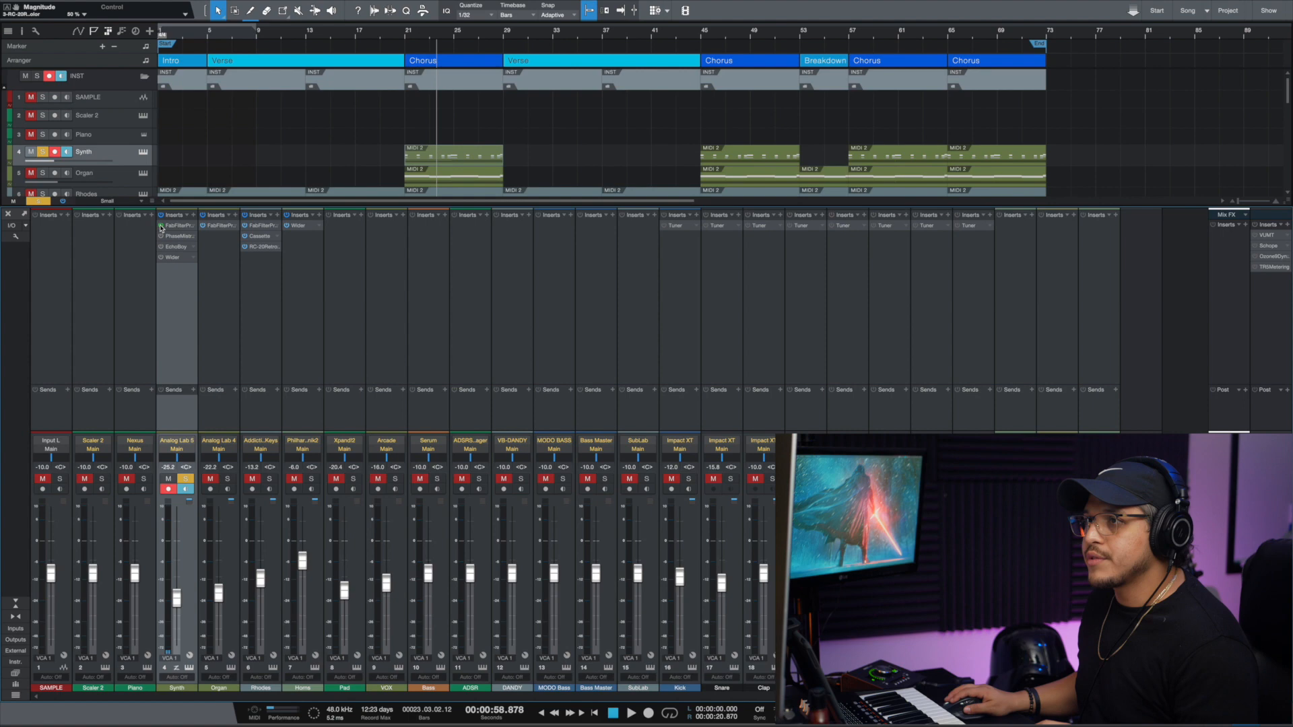
pyautogui.click(406, 34)
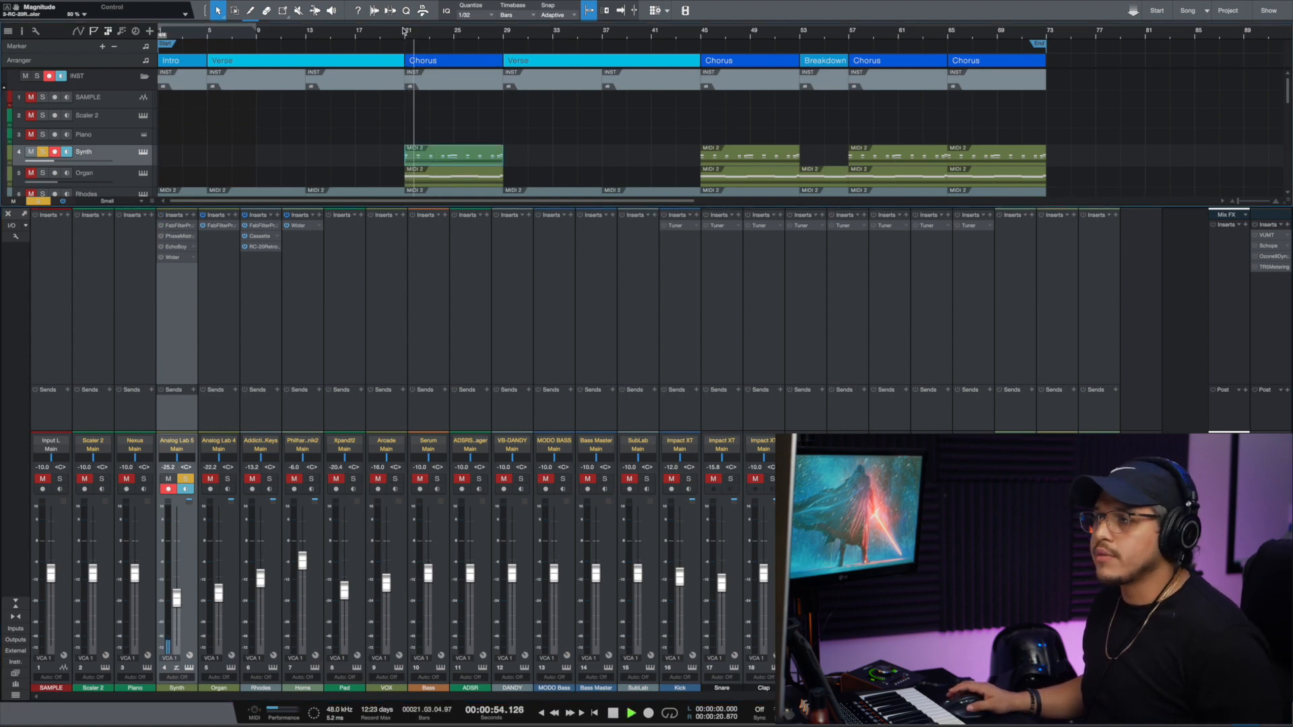
pyautogui.click(175, 226)
pyautogui.click(880, 110)
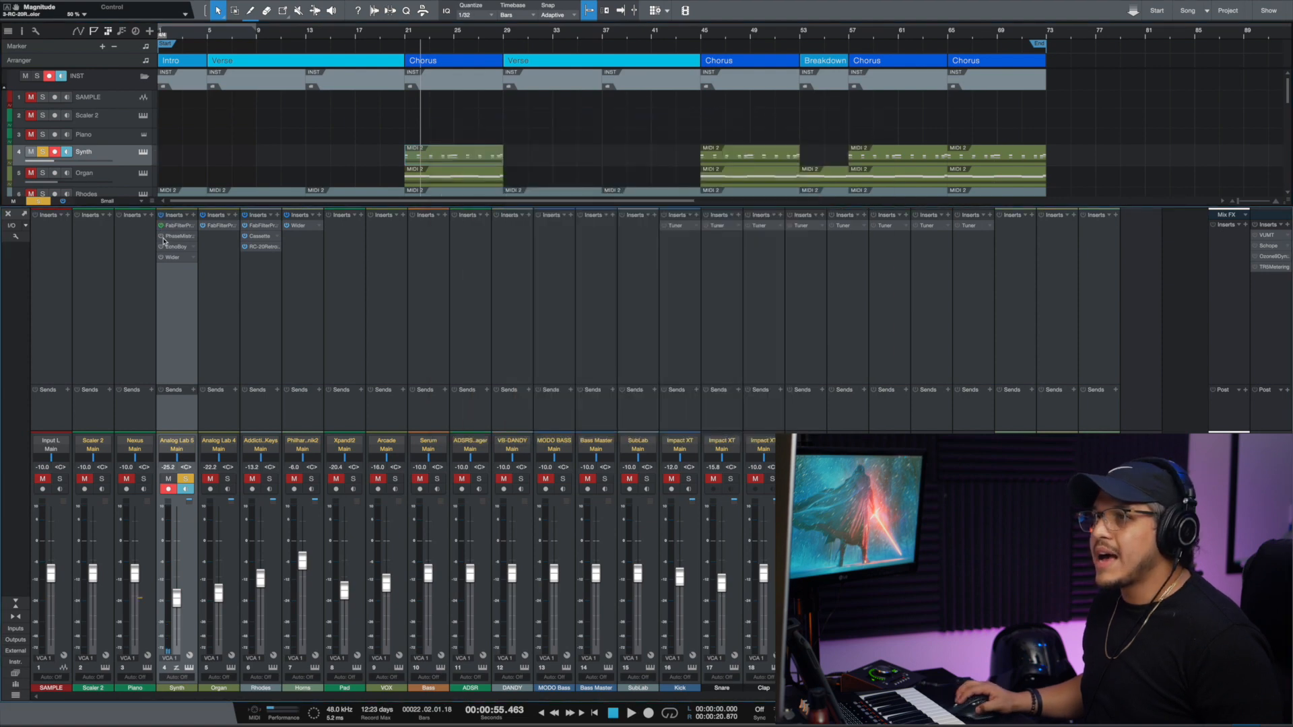
# Step: Inspect the PhaseMistress effect on the Synth channel and audition it from bar 21
pyautogui.click(178, 235)
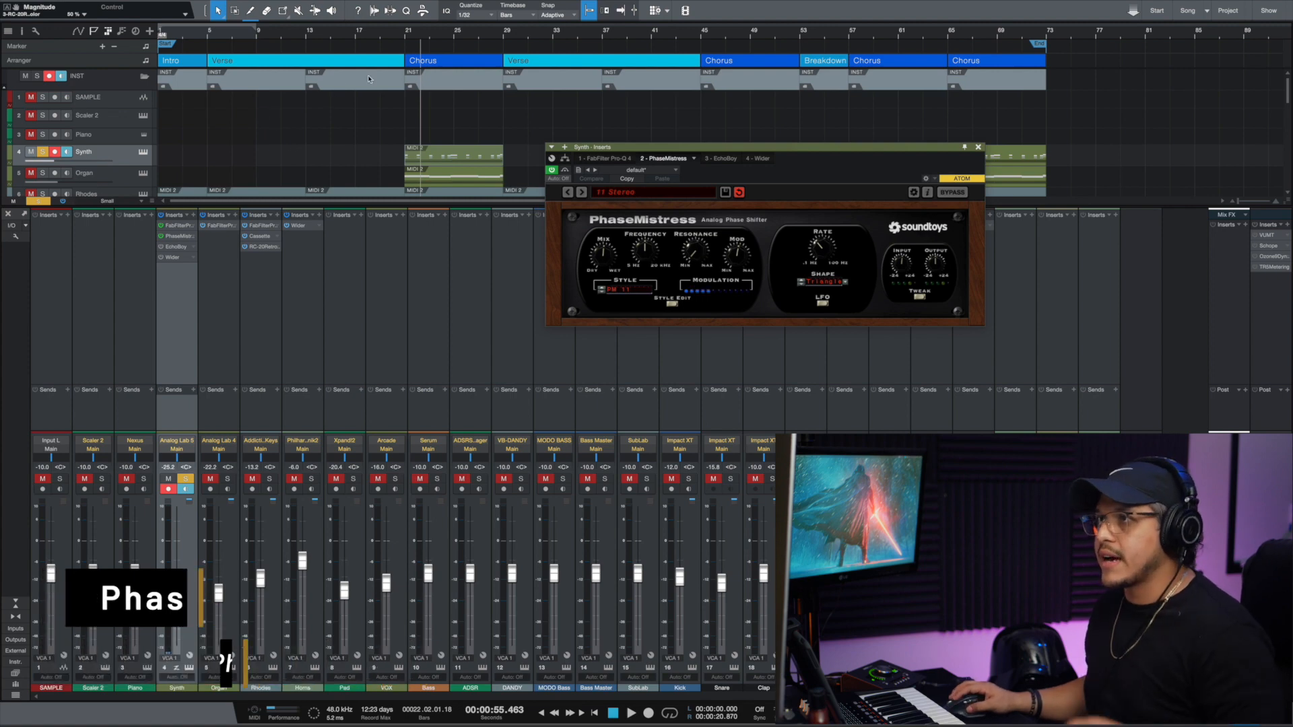
pyautogui.click(405, 35)
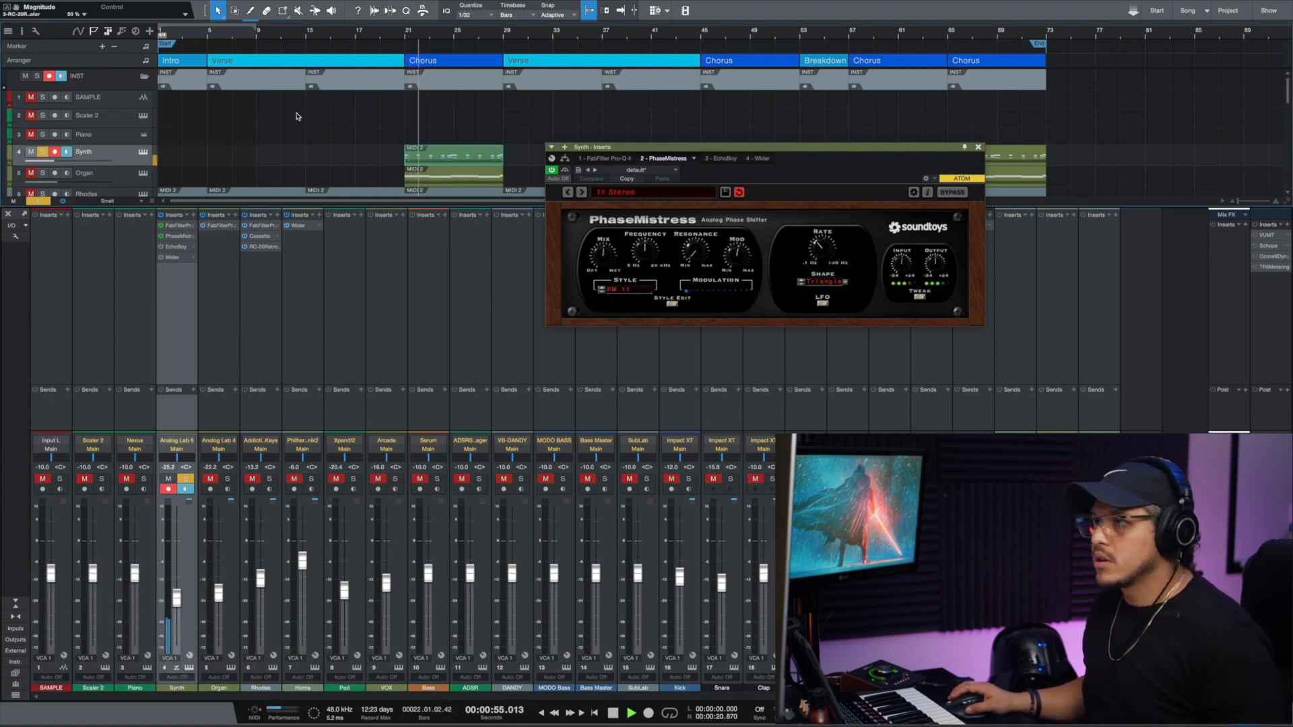
pyautogui.press('space')
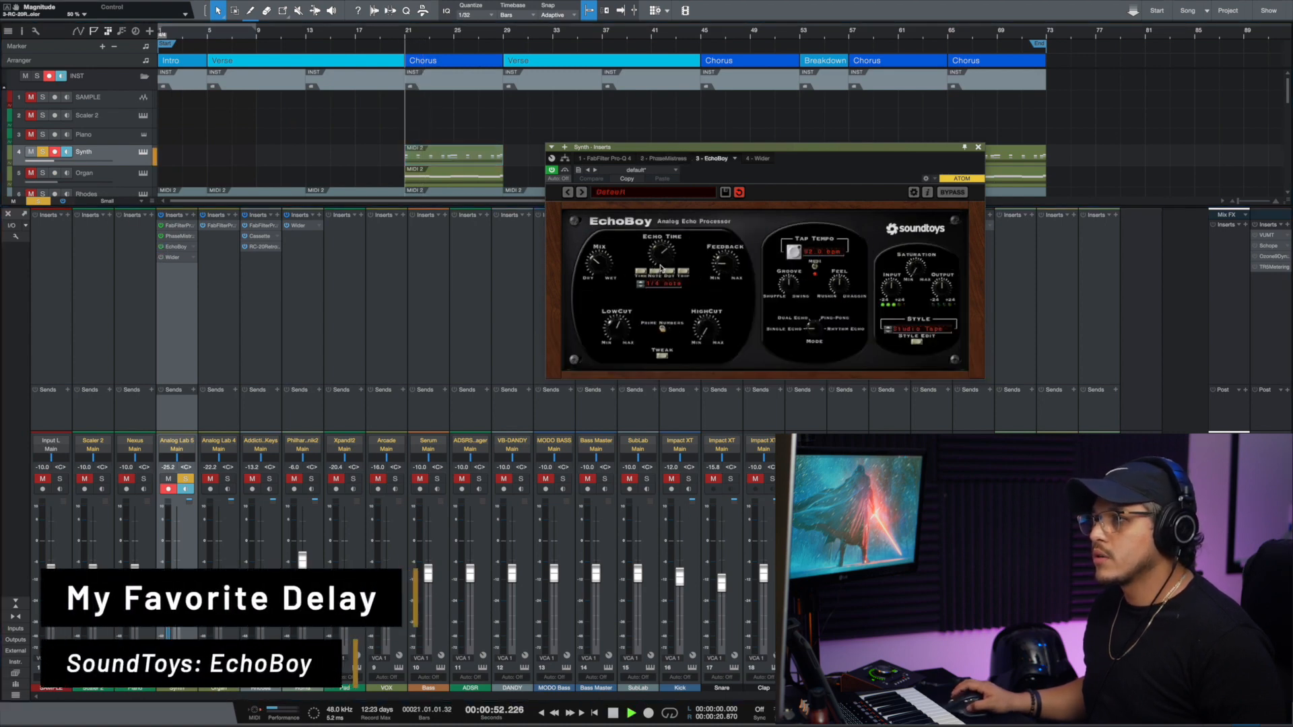
# Step: Inspect the Wider effect on the Synth channel, and audition the Synth together with Organ, Rhodes and Pad from bar 21
pyautogui.click(168, 258)
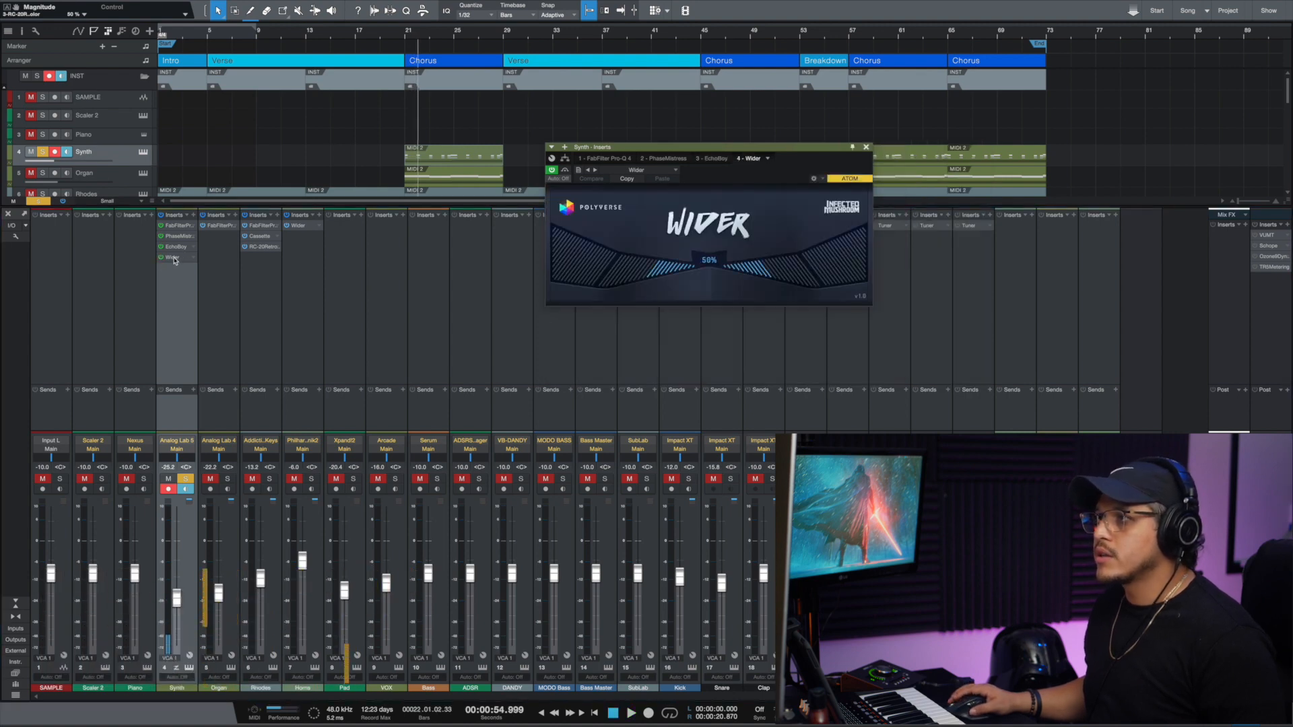
pyautogui.click(407, 34)
pyautogui.press('space')
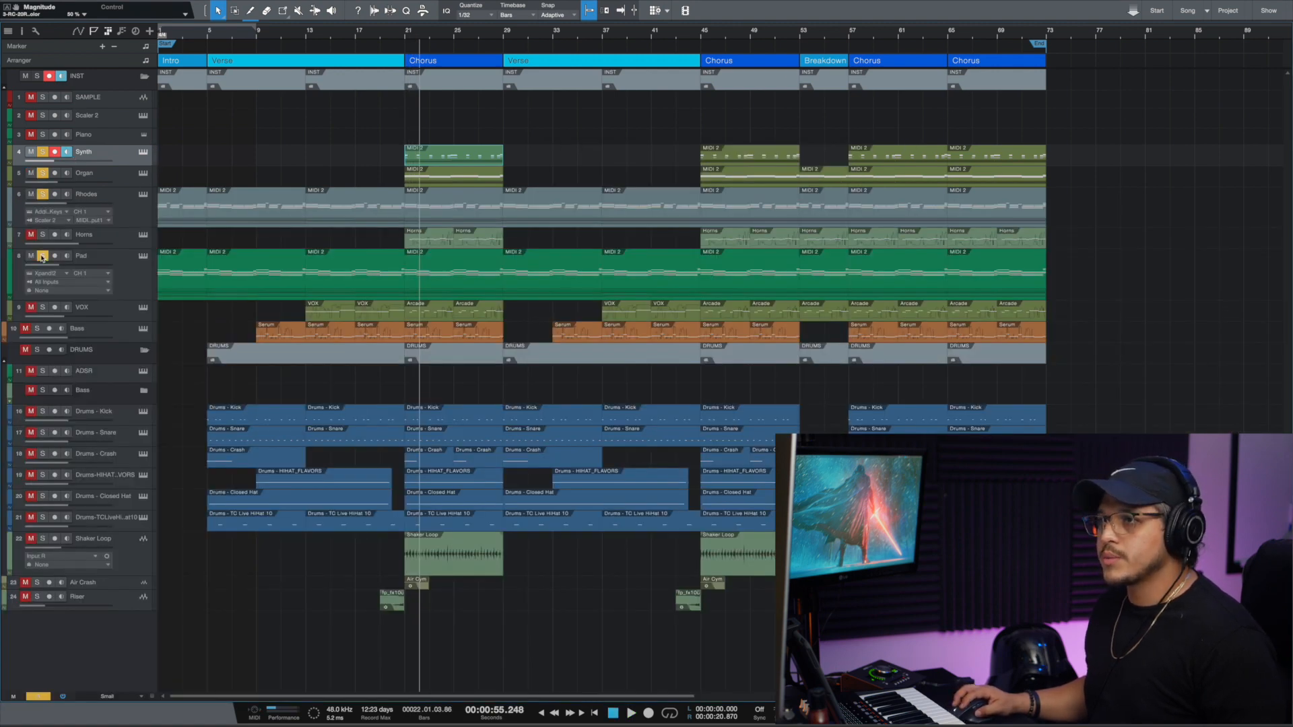
pyautogui.click(404, 34)
pyautogui.press('space')
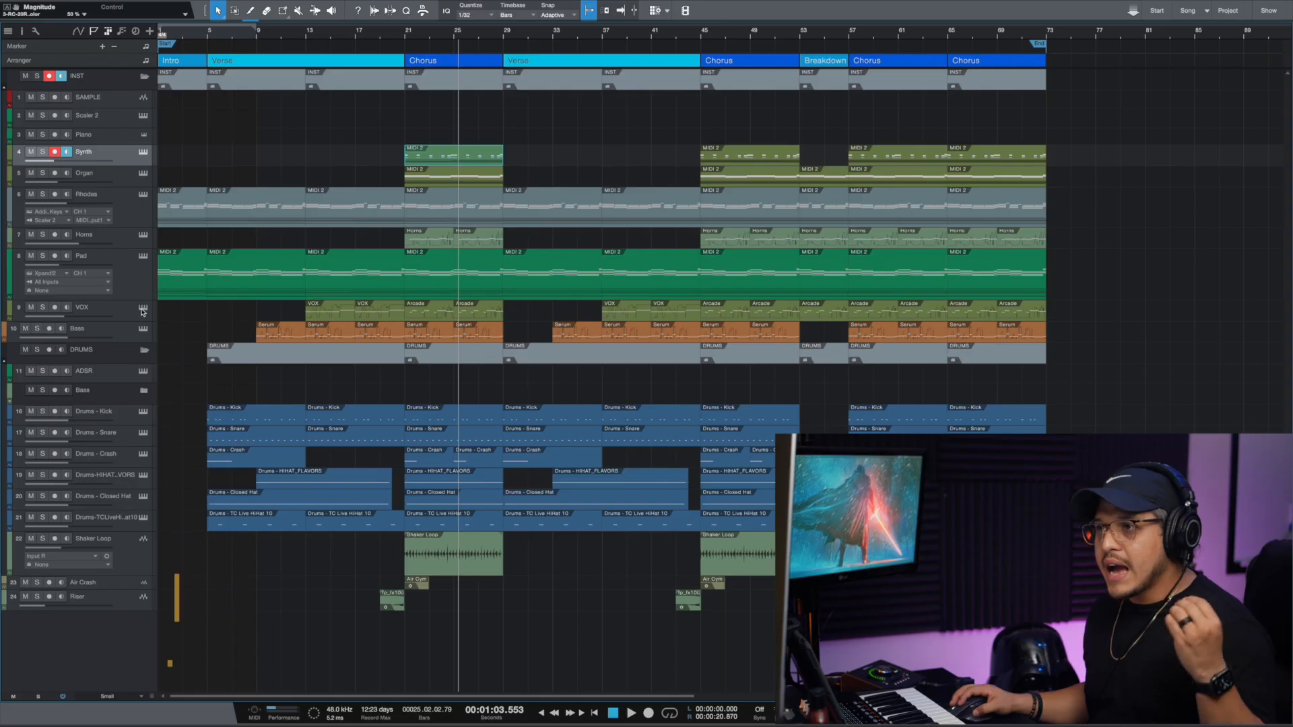
# Step: Inspect Arcade's Love Spell kit on the VOX track and audition the soloed vocal chops from bar 21
pyautogui.click(143, 309)
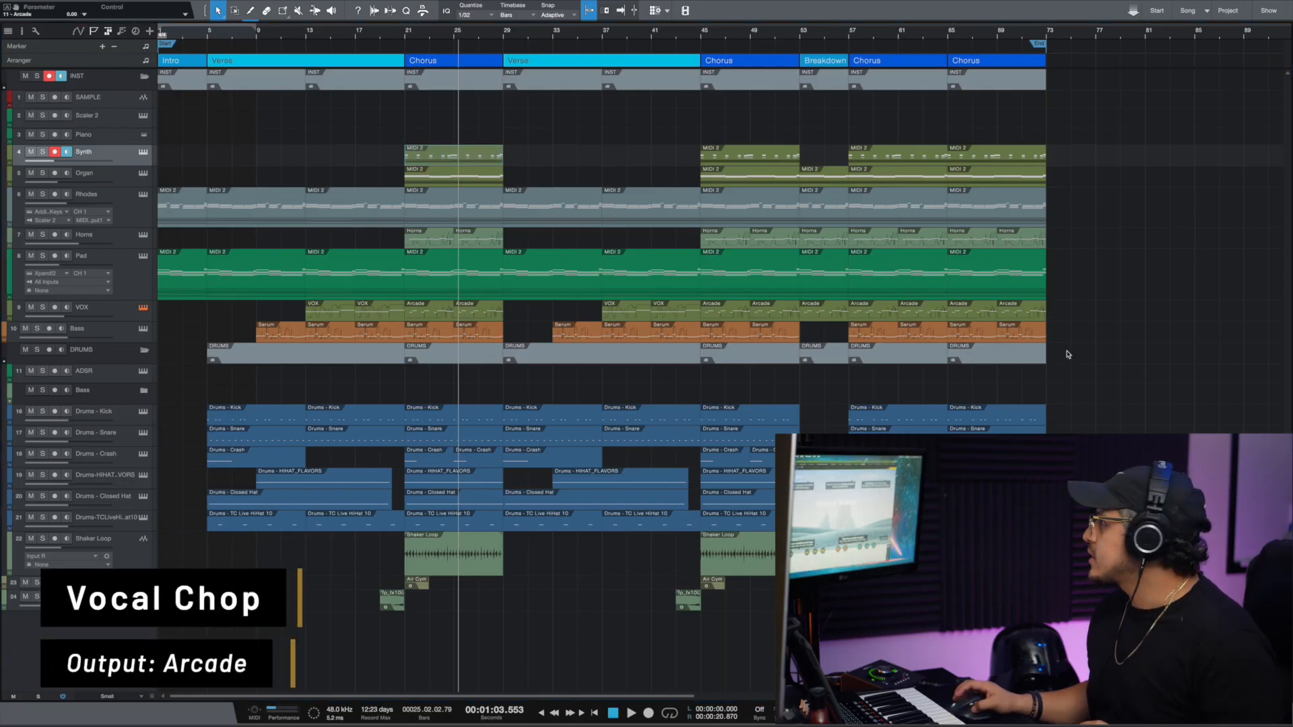
pyautogui.moveTo(615, 364); pyautogui.dragTo(779, 126)
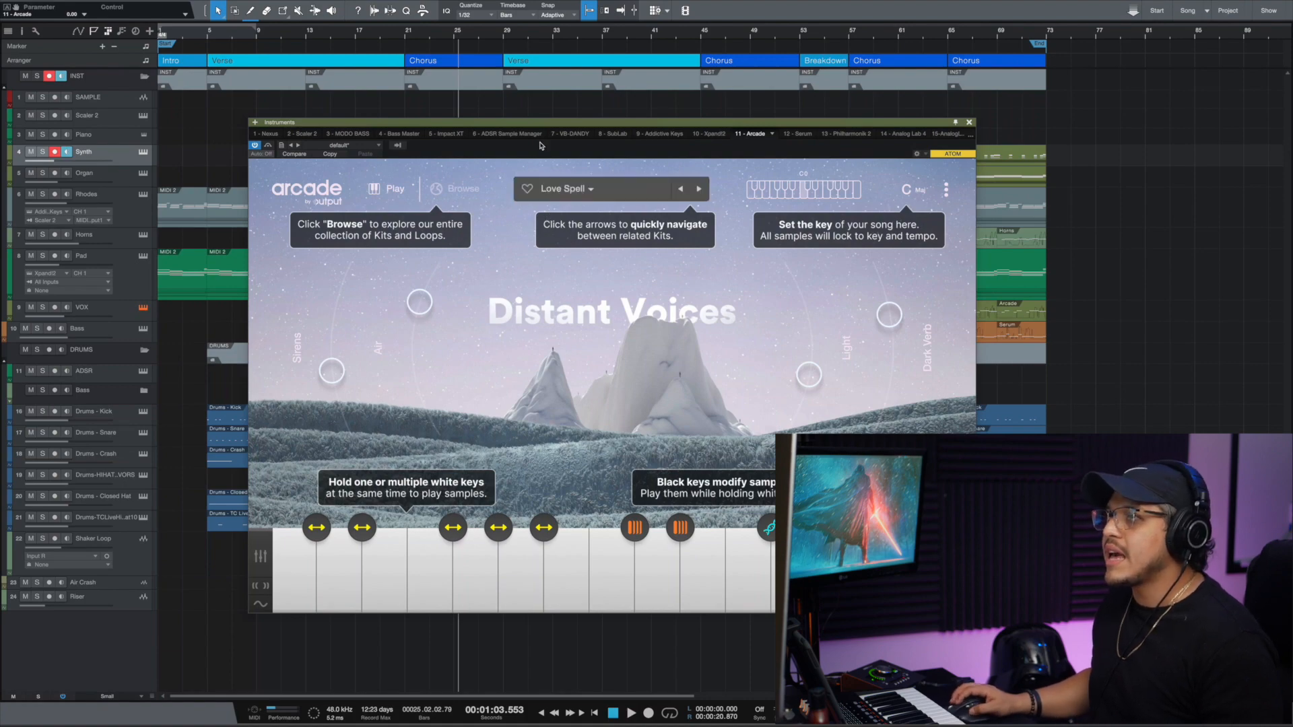
pyautogui.click(412, 39)
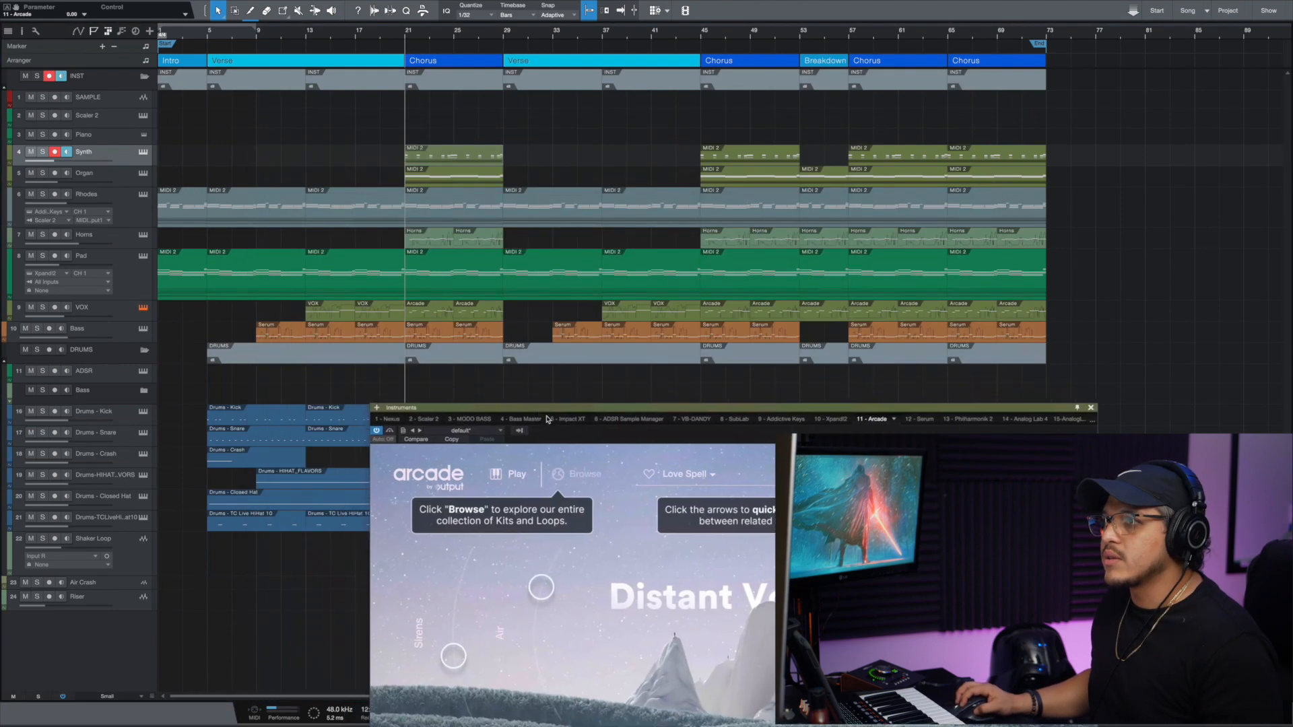
pyautogui.moveTo(720, 424); pyautogui.dragTo(868, 100)
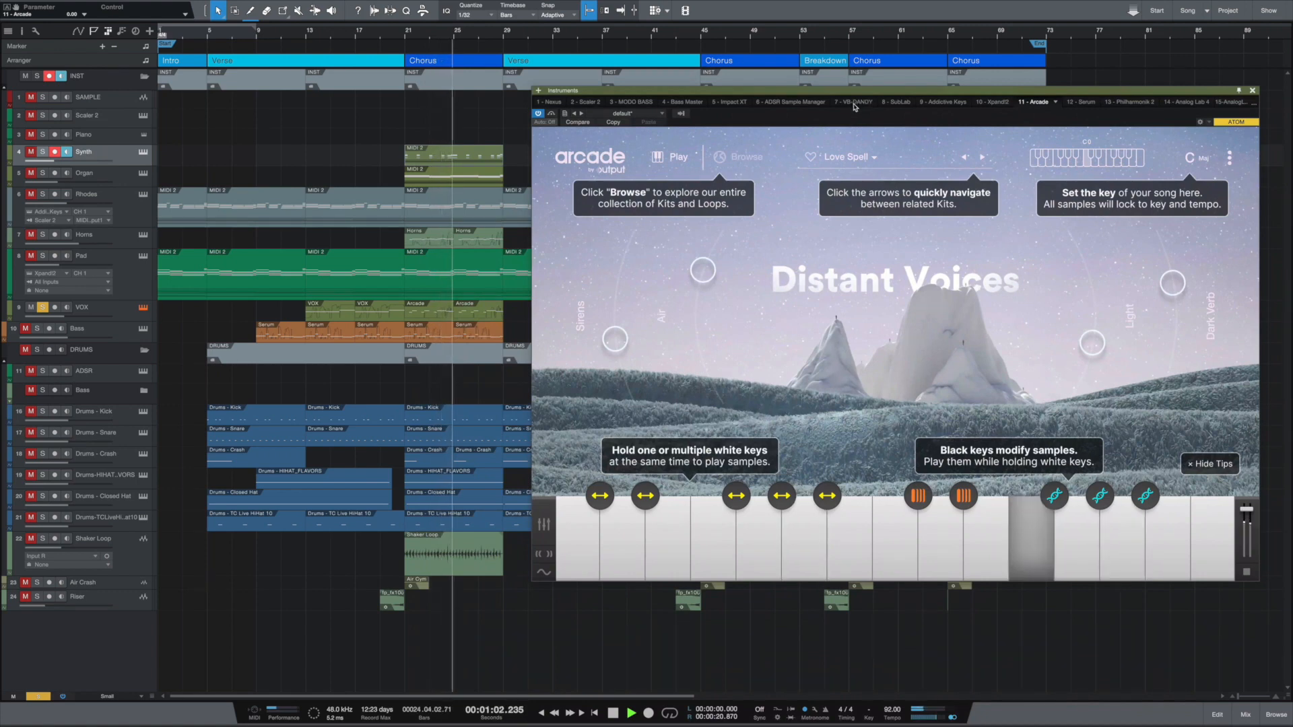
pyautogui.press('space')
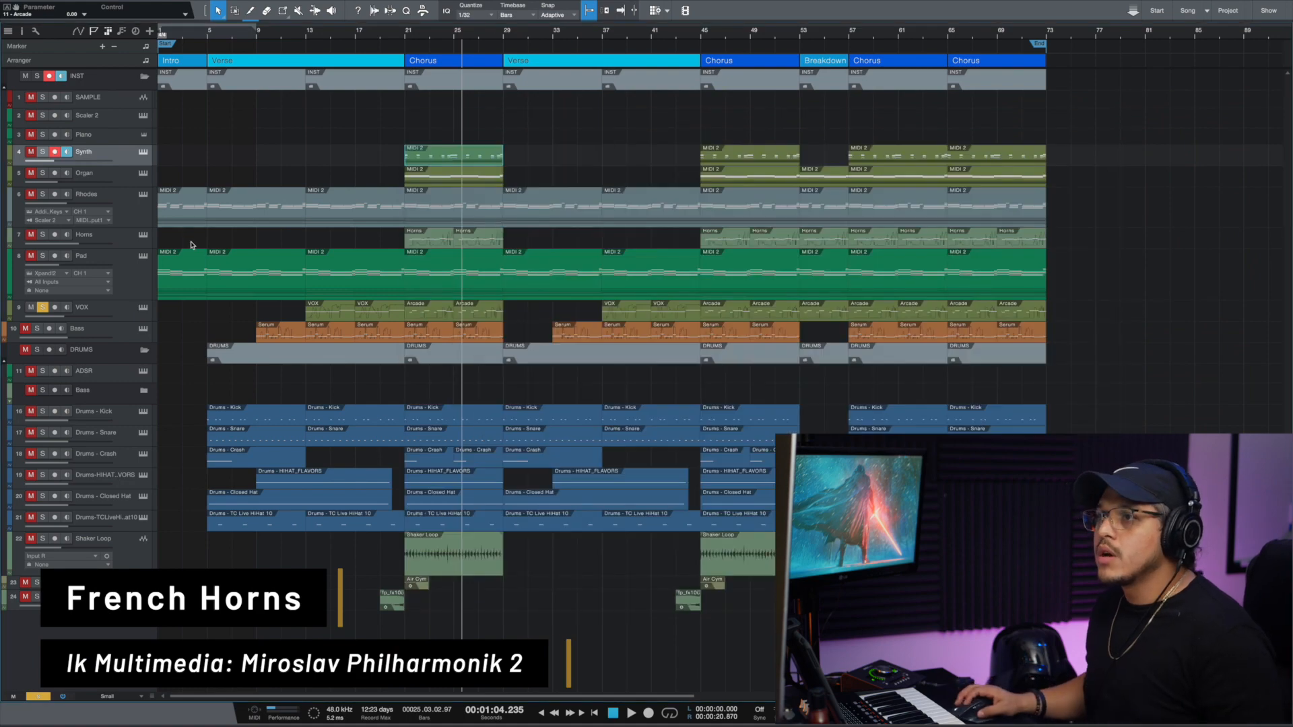
# Step: Unsolo VOX and inspect the 4 French Horns Multi patch in the Horns track's Philharmonik 2 instrument
pyautogui.click(45, 309)
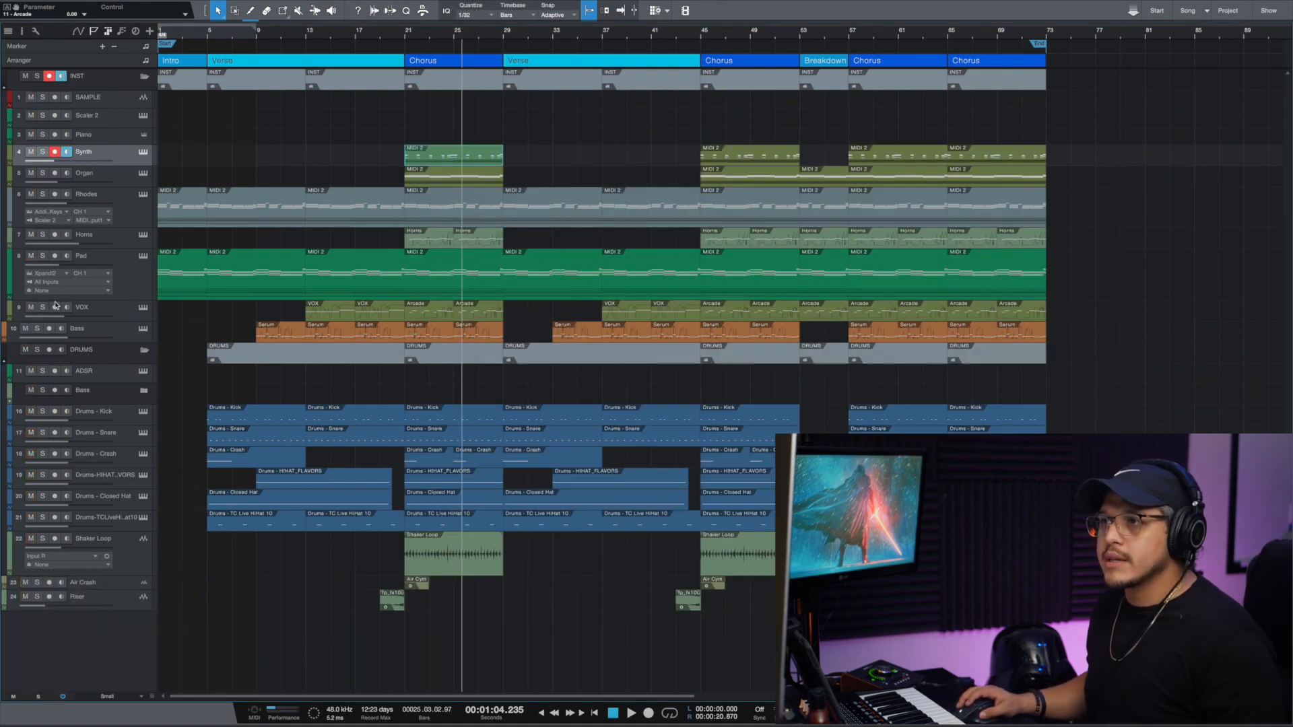
pyautogui.click(143, 235)
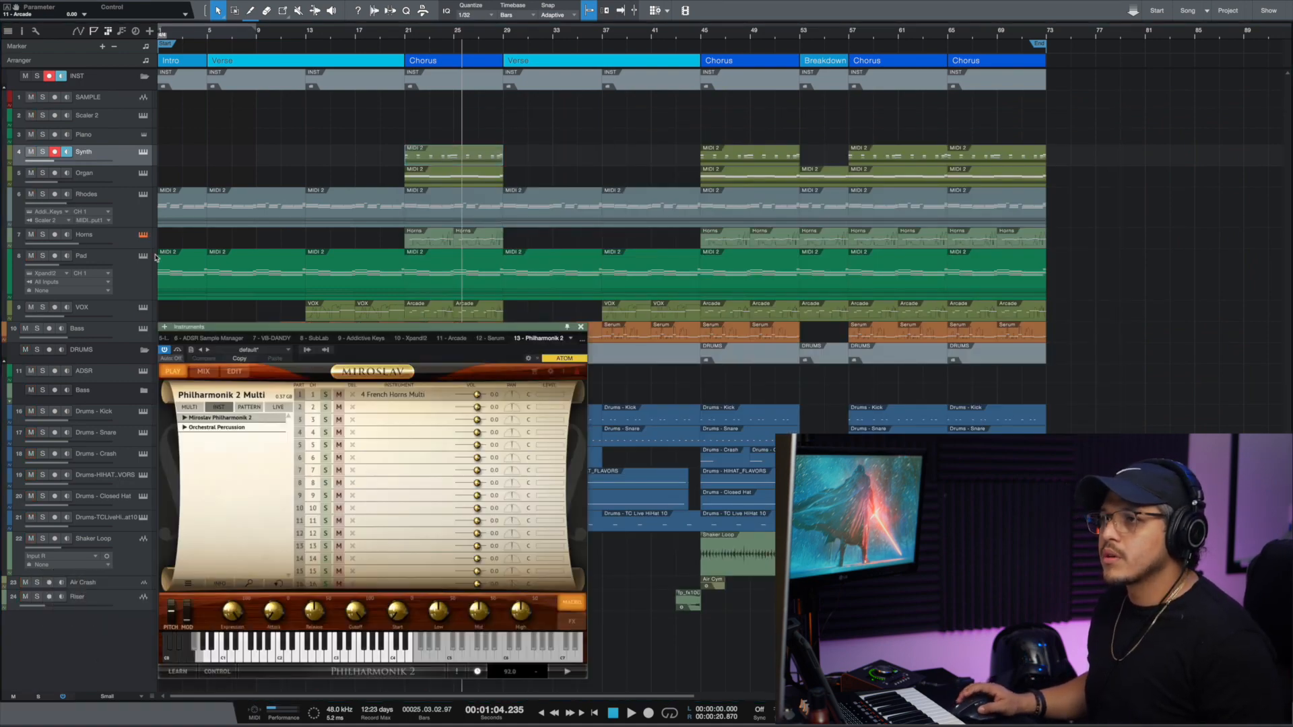
pyautogui.moveTo(404, 330); pyautogui.dragTo(782, 122)
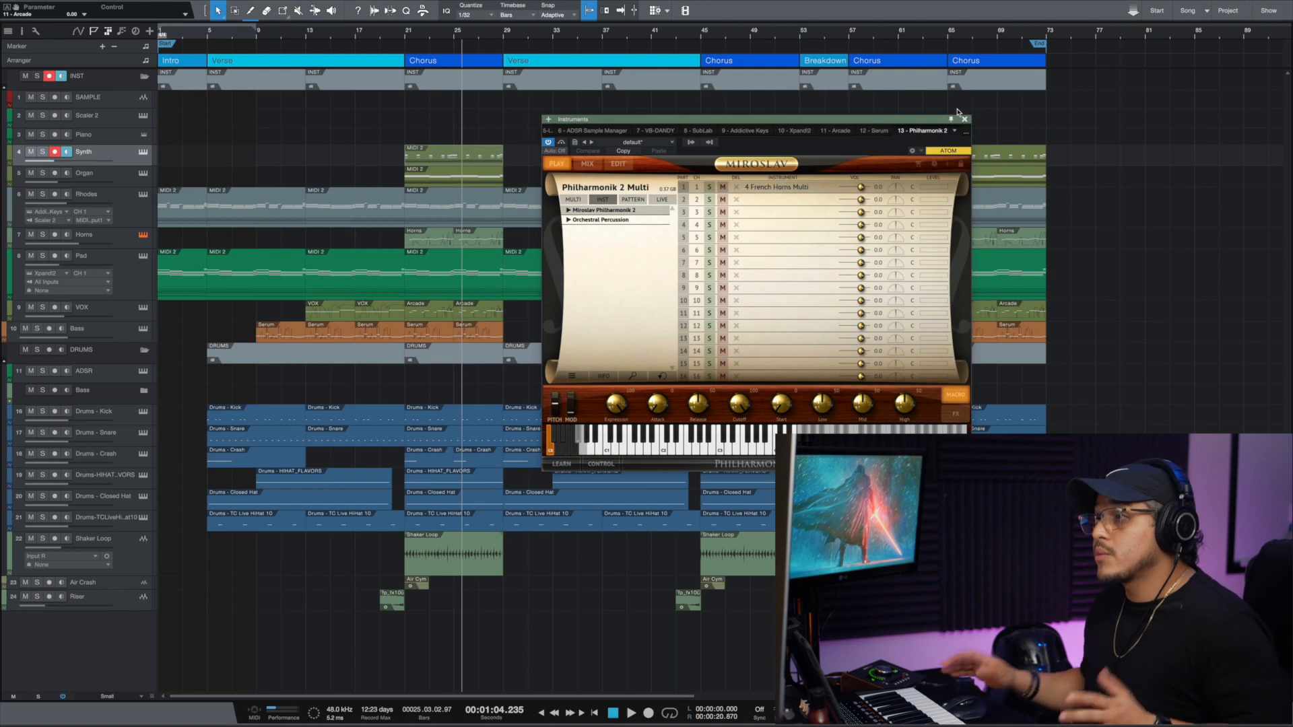
pyautogui.click(965, 120)
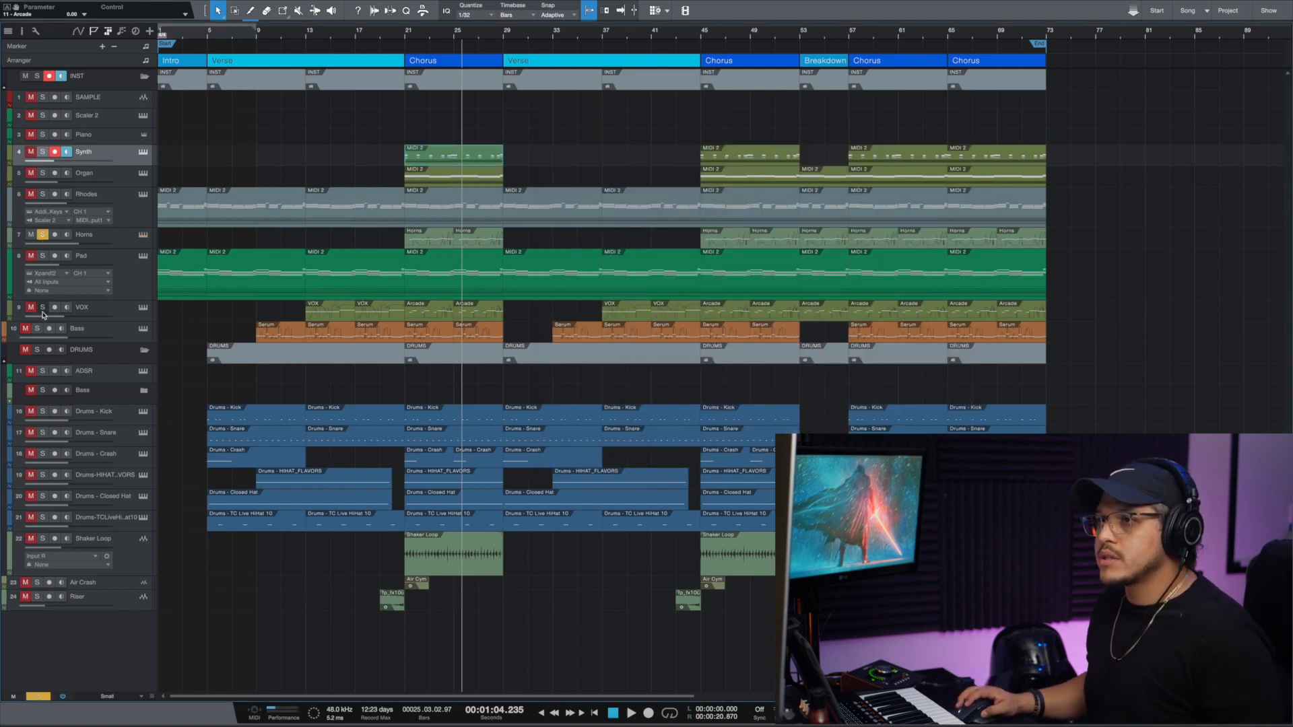
# Step: Audition the soloed Horns and VOX tracks together from bar 21
pyautogui.click(404, 37)
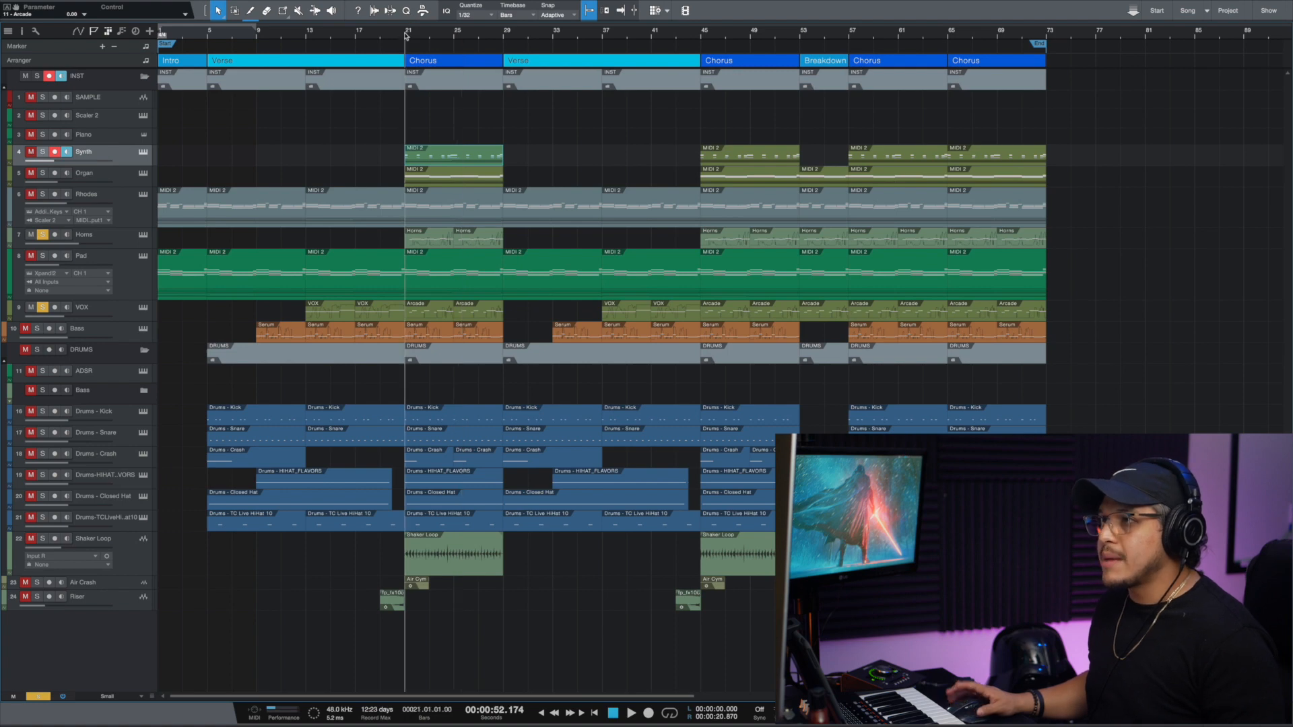
pyautogui.press('space')
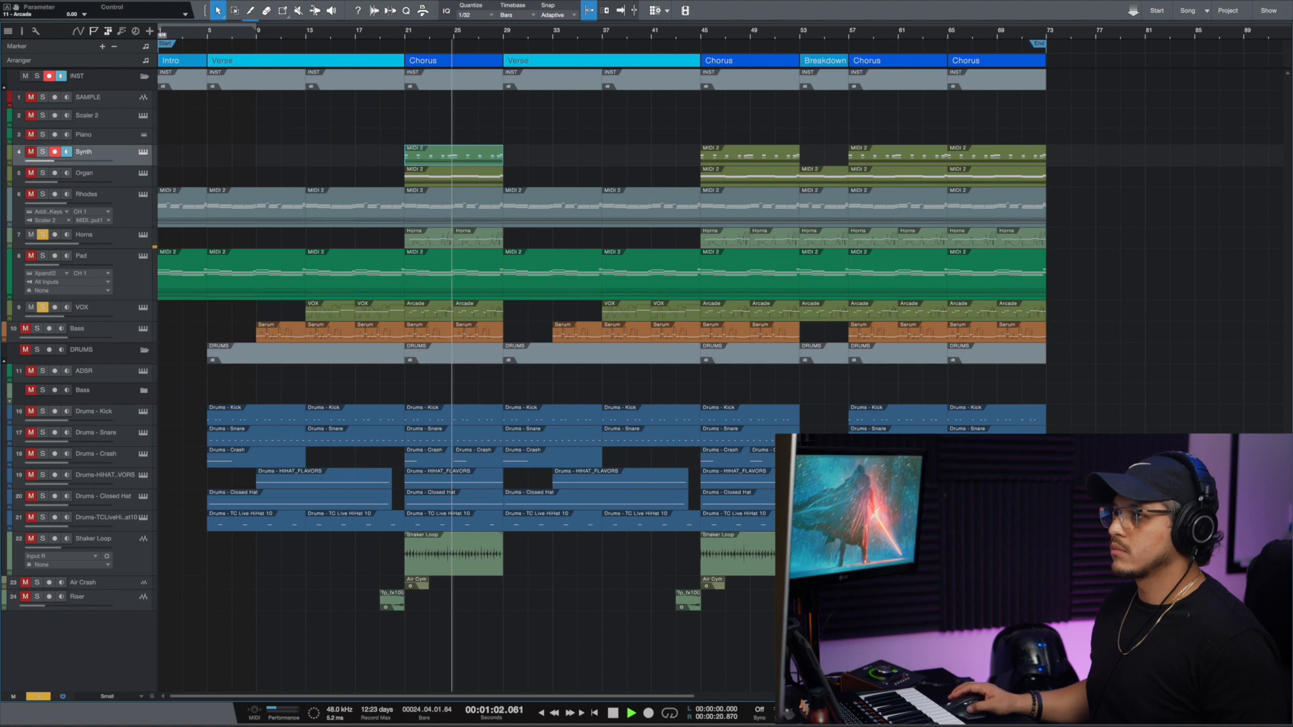
pyautogui.press('space')
# Step: Inspect the Wider effect on the Horns mixer channel
pyautogui.press('F3')
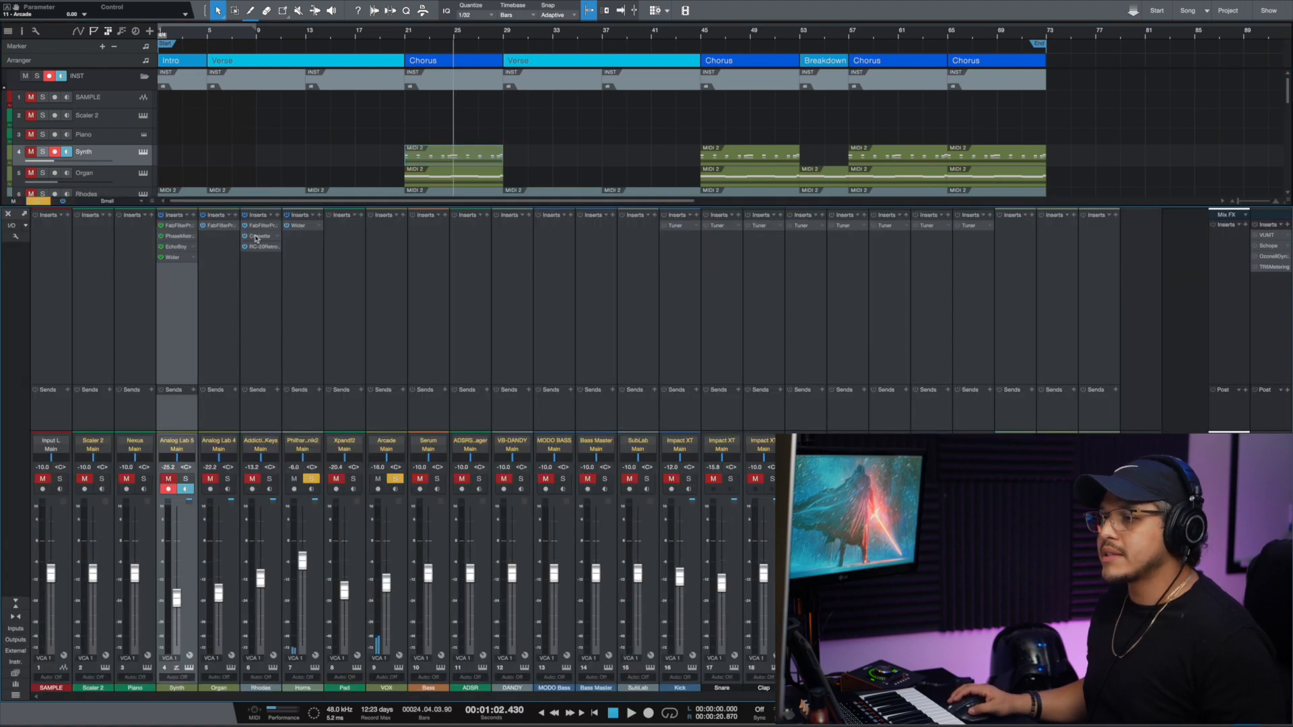
pyautogui.click(301, 226)
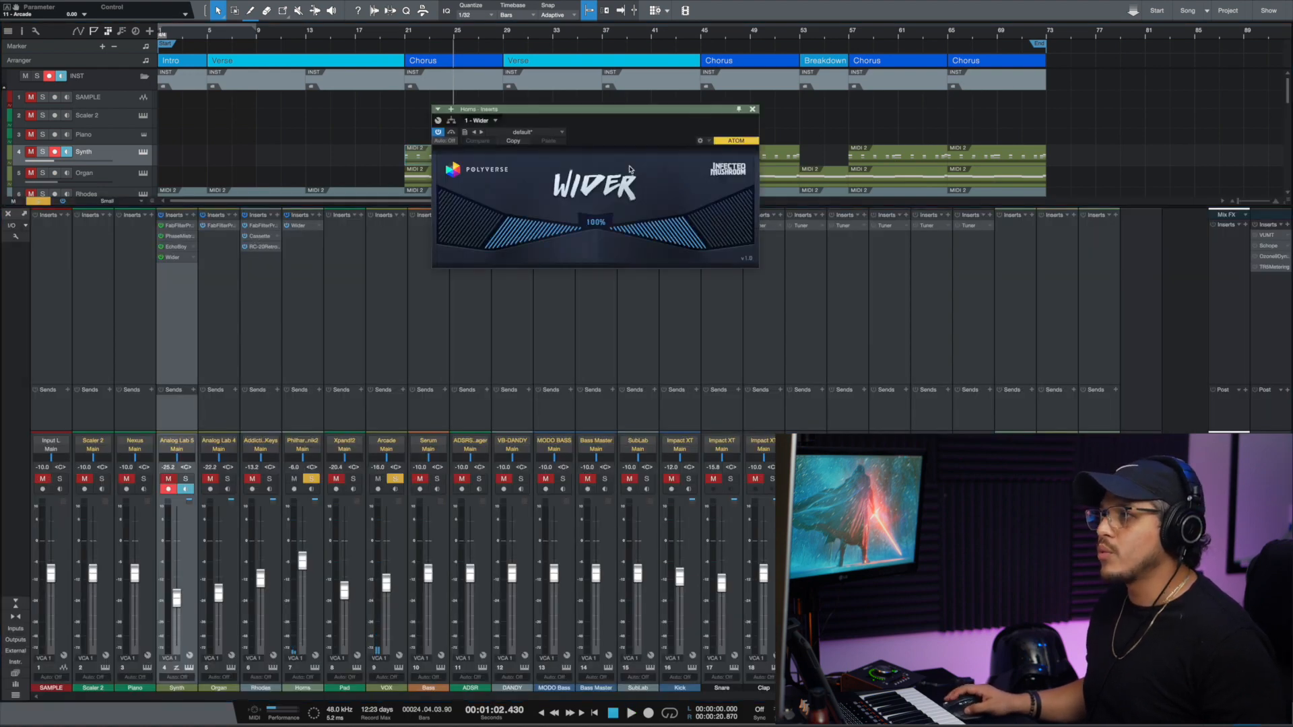
pyautogui.click(752, 109)
pyautogui.press('F3')
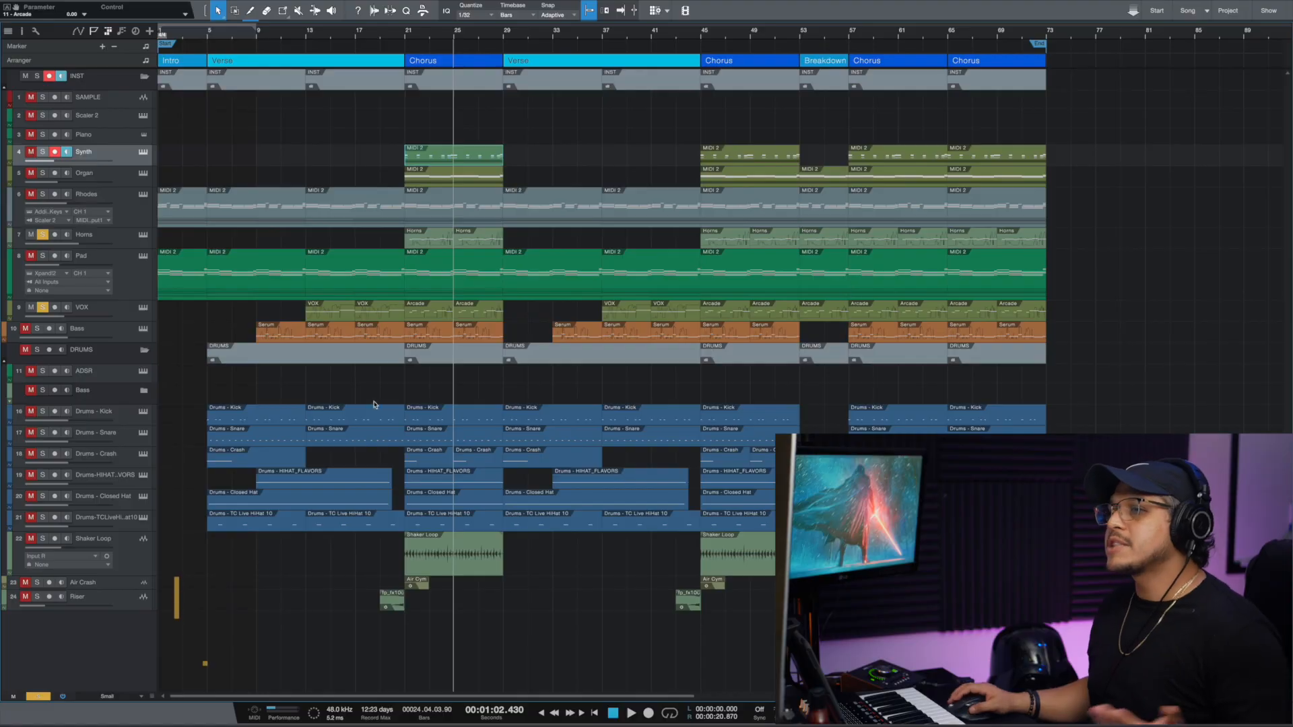
# Step: Replace the active solos with Bass, audition it in the first chorus, and compare its notes with the Rhodes part
pyautogui.click(38, 695)
pyautogui.click(37, 329)
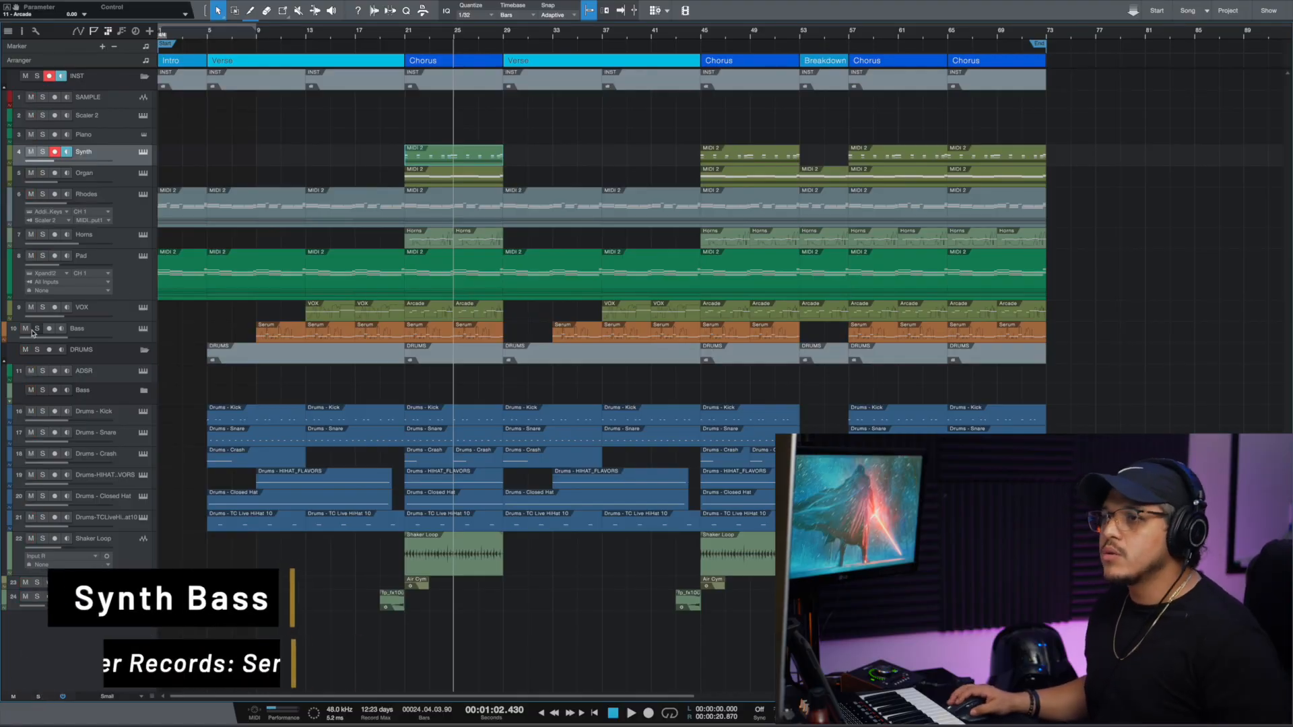
pyautogui.press('space')
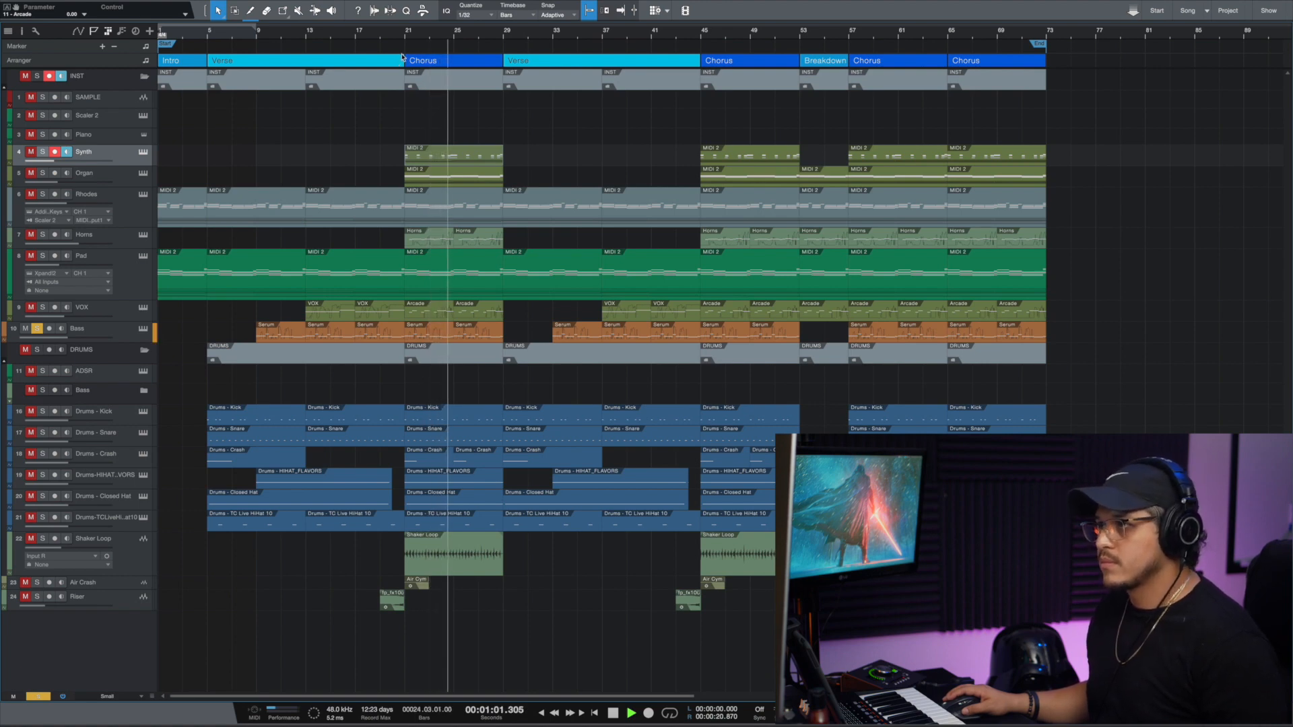
pyautogui.press('space')
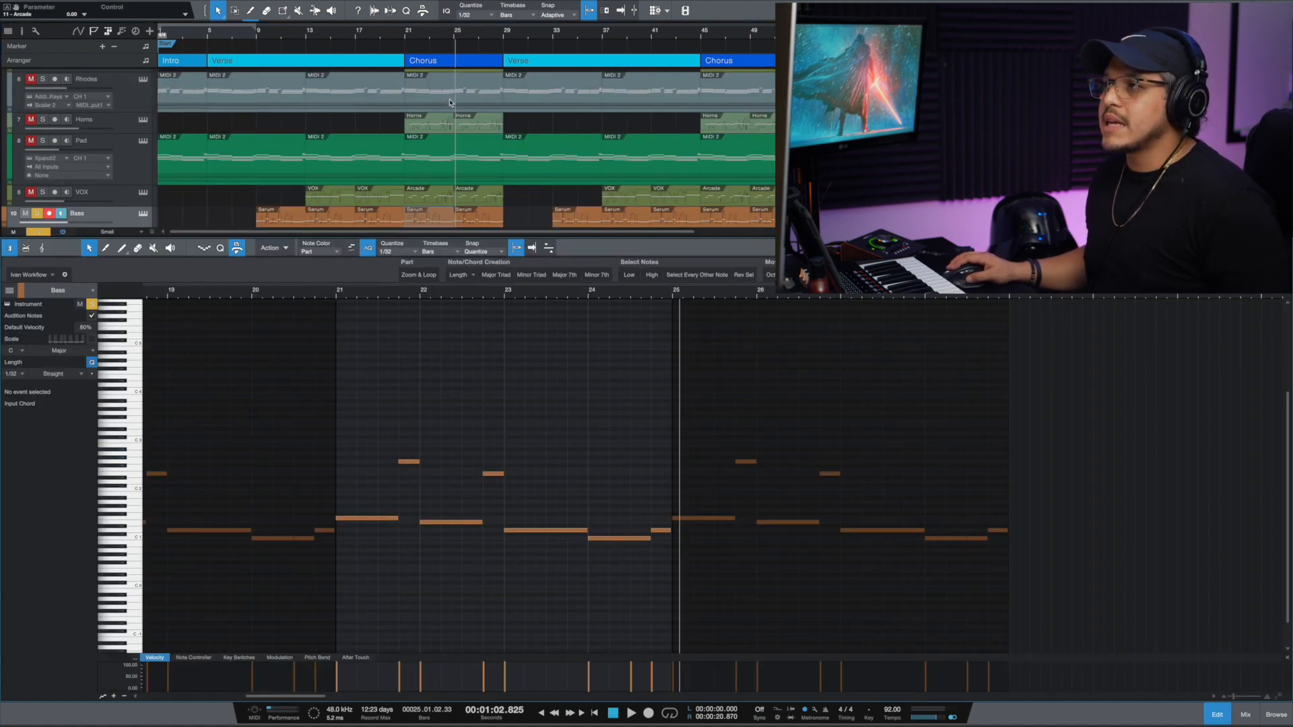
pyautogui.click(470, 89)
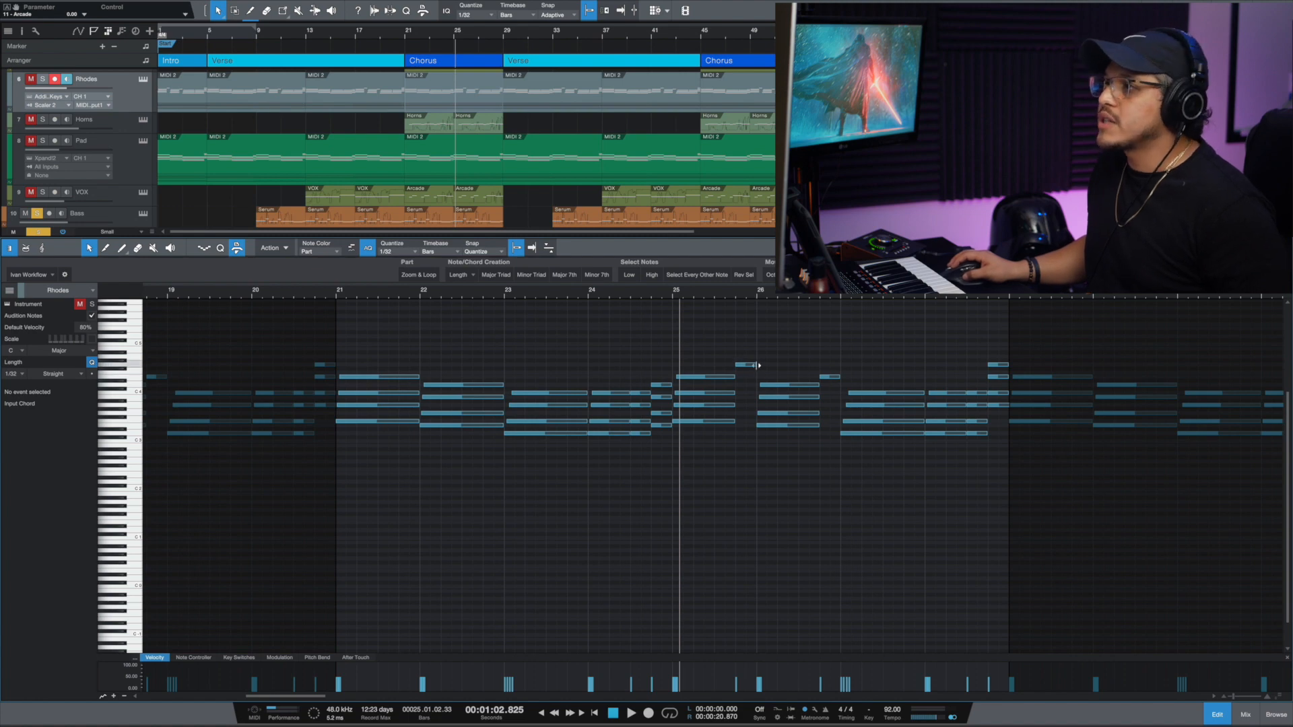
pyautogui.click(1219, 712)
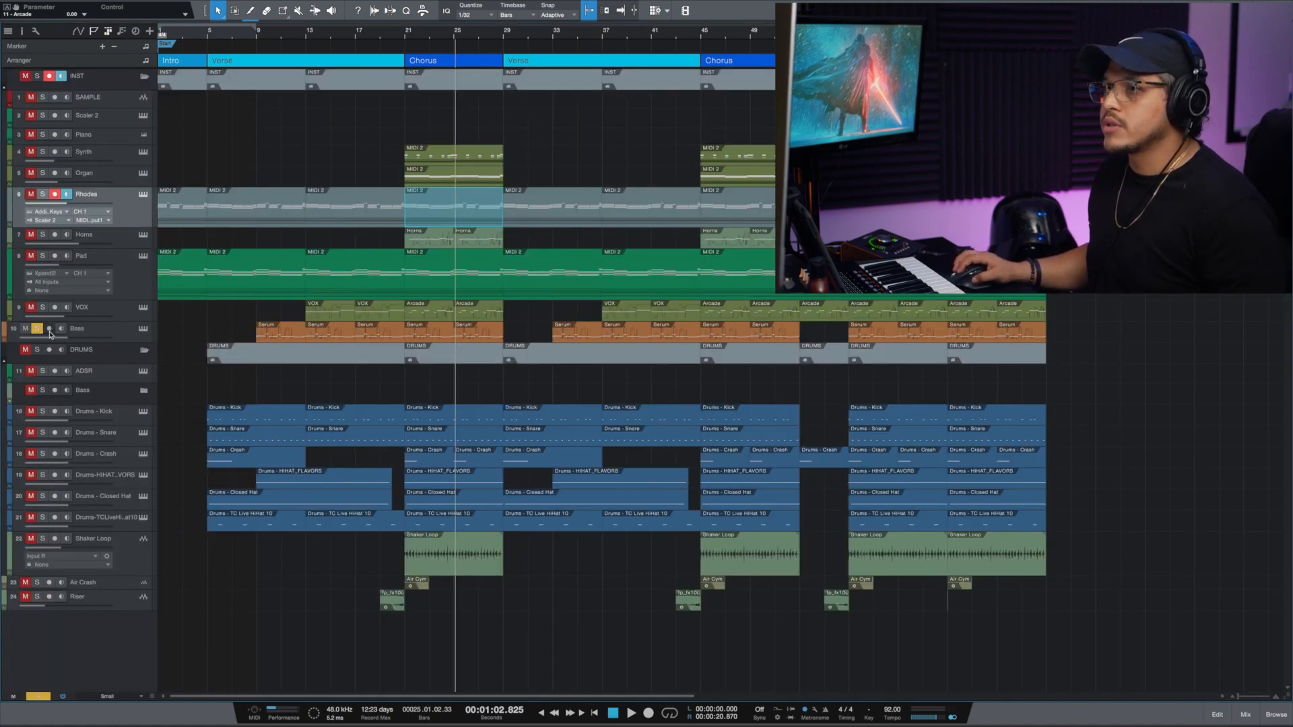